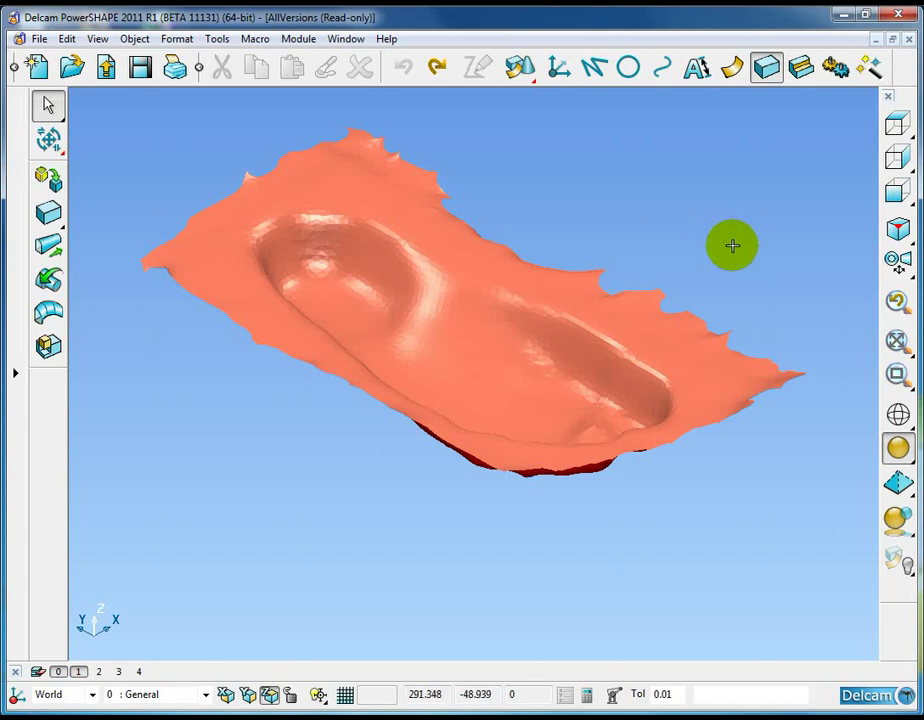
Select the footprint mesh and delete the triangles at the lower end of the strip hanging from its edge.
middle_drag(732, 245, 505, 493)
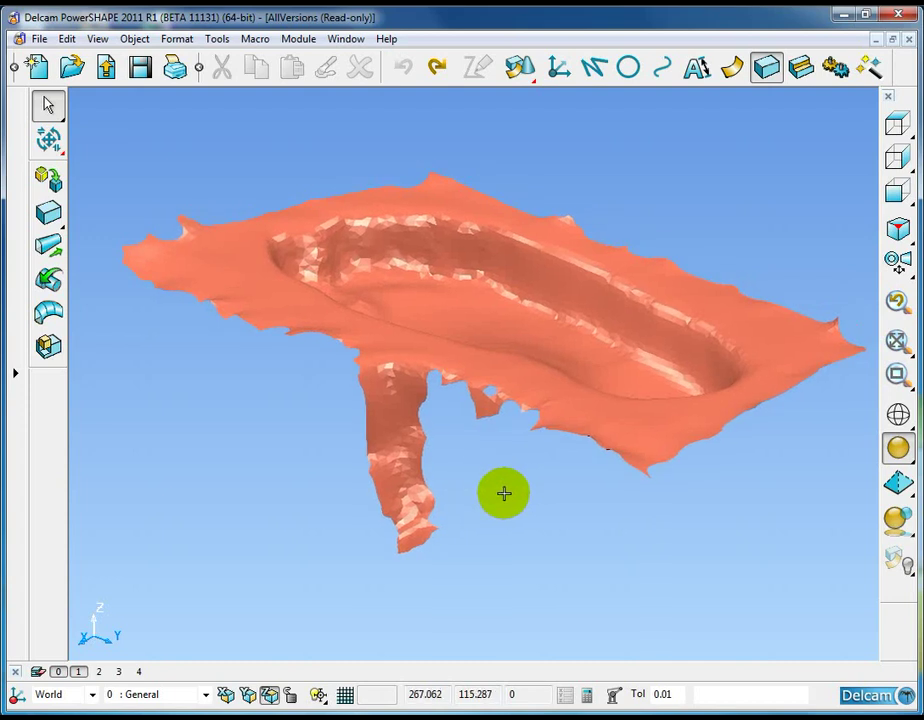
middle_drag(504, 493, 522, 532)
key(ctrl+a)
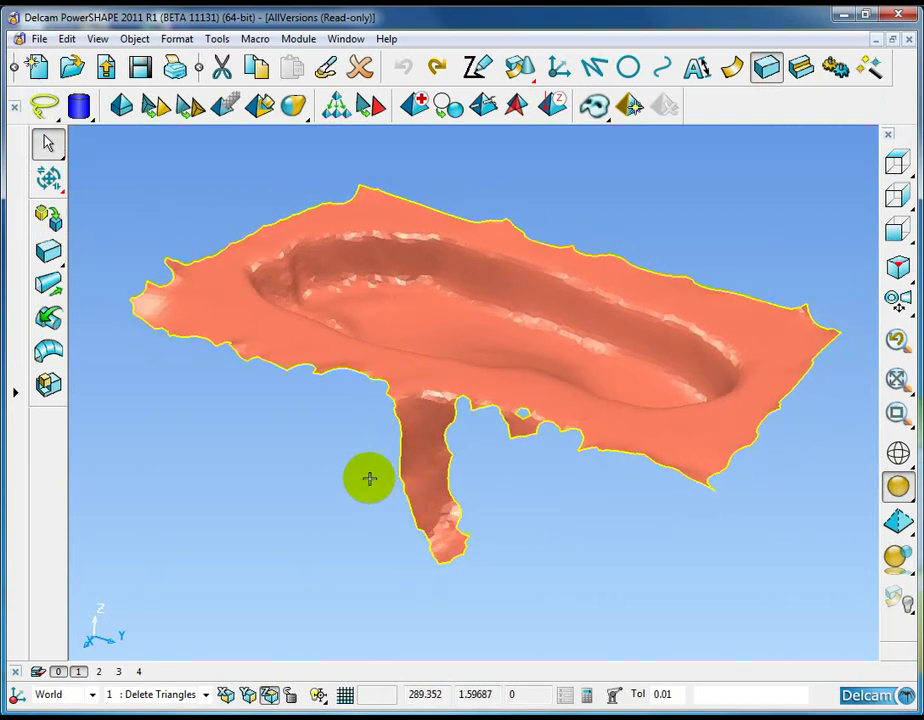
drag(367, 478, 547, 610)
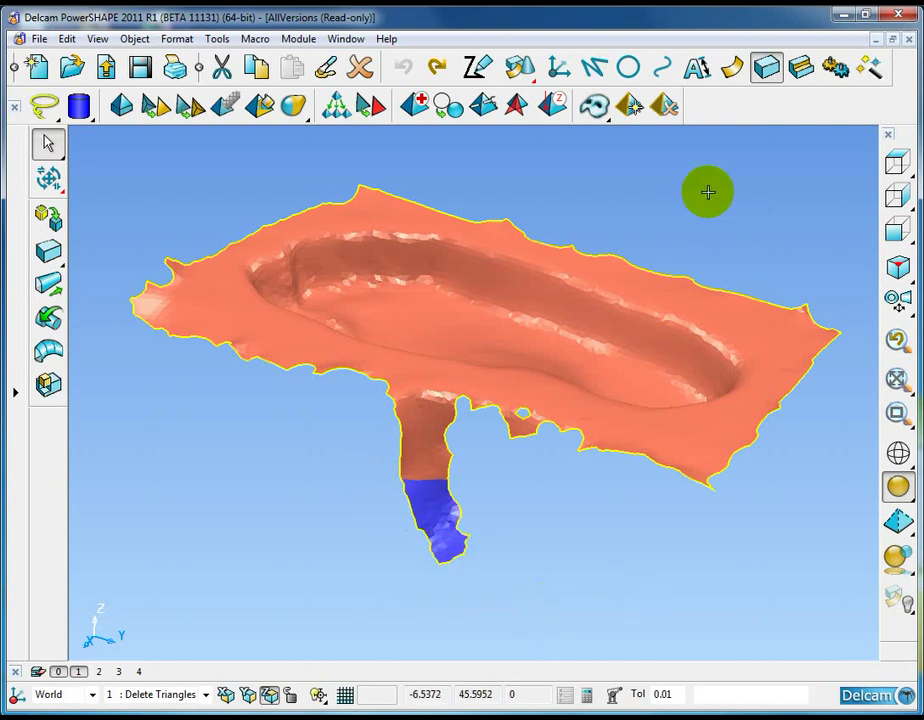
click(668, 107)
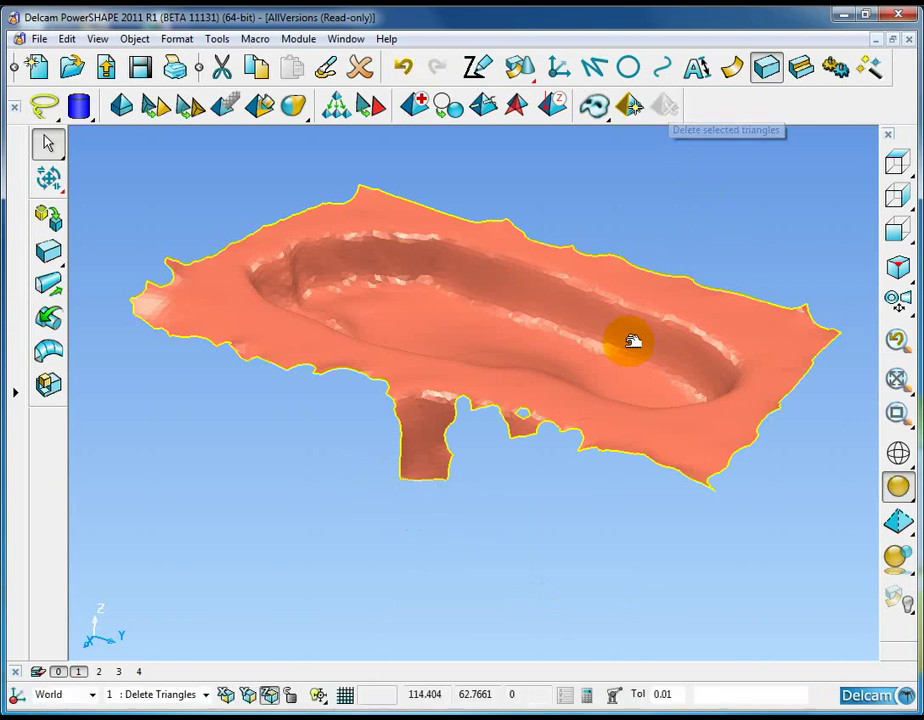
Lasso the rest of the hanging strip and the ragged edge beside it, delete those triangles and deselect the mesh.
middle_drag(633, 340, 530, 520)
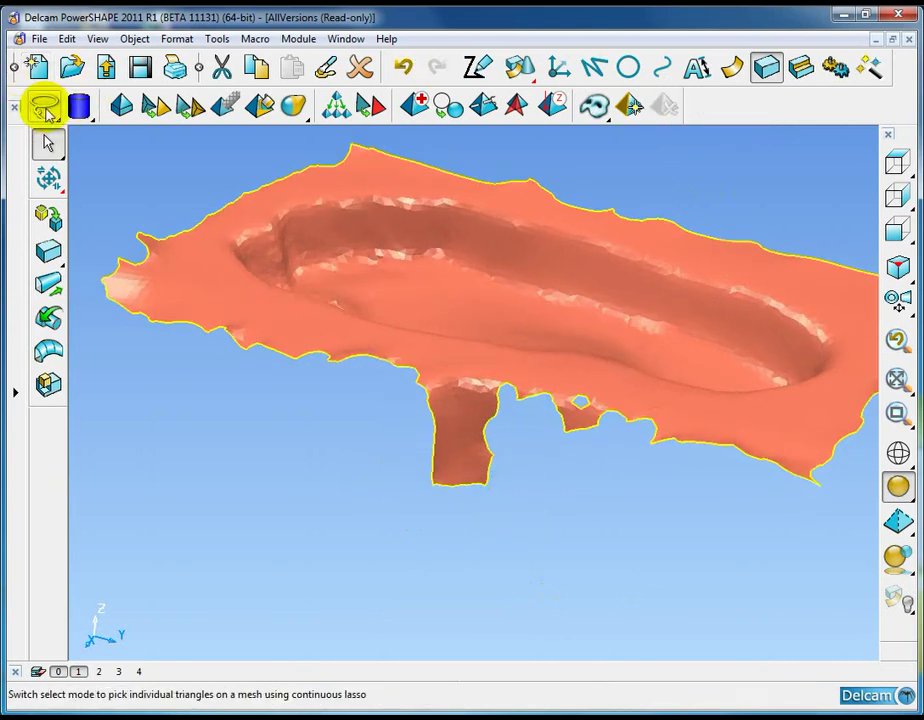
click(42, 106)
mouse_move(268, 466)
middle_down()
mouse_move(638, 477)
mouse_move(334, 349)
mouse_move(303, 419)
mouse_move(363, 415)
middle_up()
mouse_move(401, 402)
mouse_down()
mouse_move(615, 382)
mouse_move(522, 559)
mouse_move(402, 540)
mouse_move(463, 510)
mouse_up()
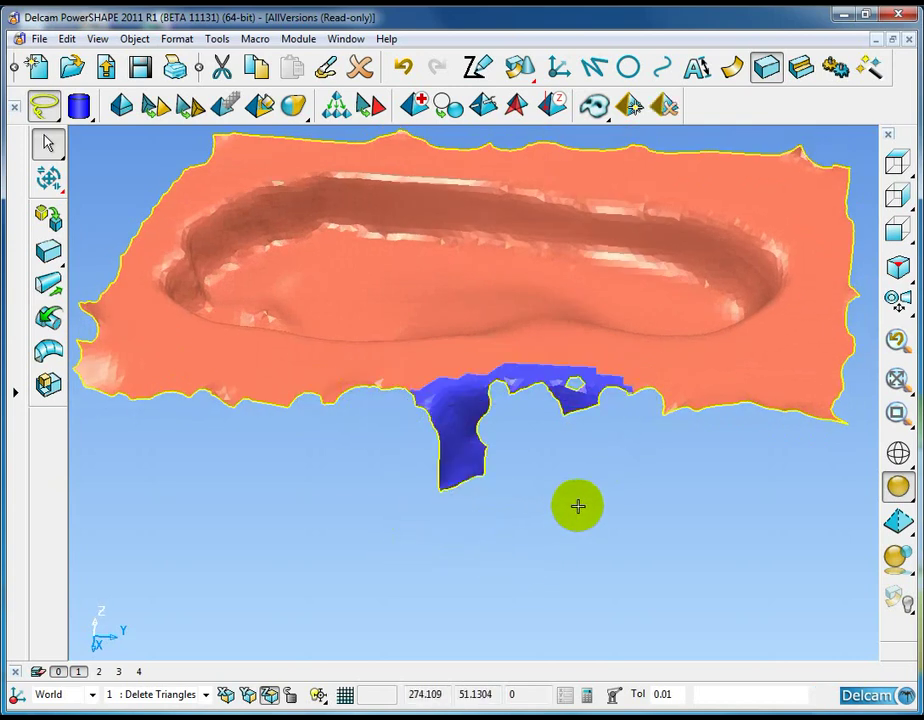
mouse_move(577, 503)
middle_down()
mouse_move(538, 507)
mouse_move(590, 400)
mouse_move(547, 441)
mouse_move(553, 495)
mouse_move(575, 519)
mouse_move(528, 499)
middle_up()
click(665, 105)
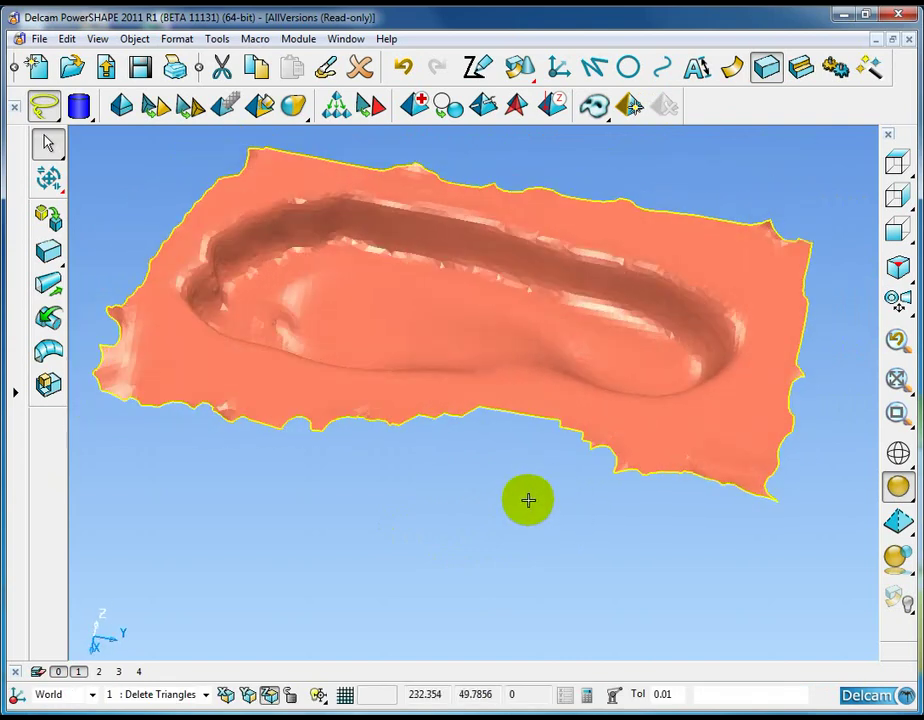
click(45, 106)
click(441, 465)
middle_drag(441, 465, 395, 502)
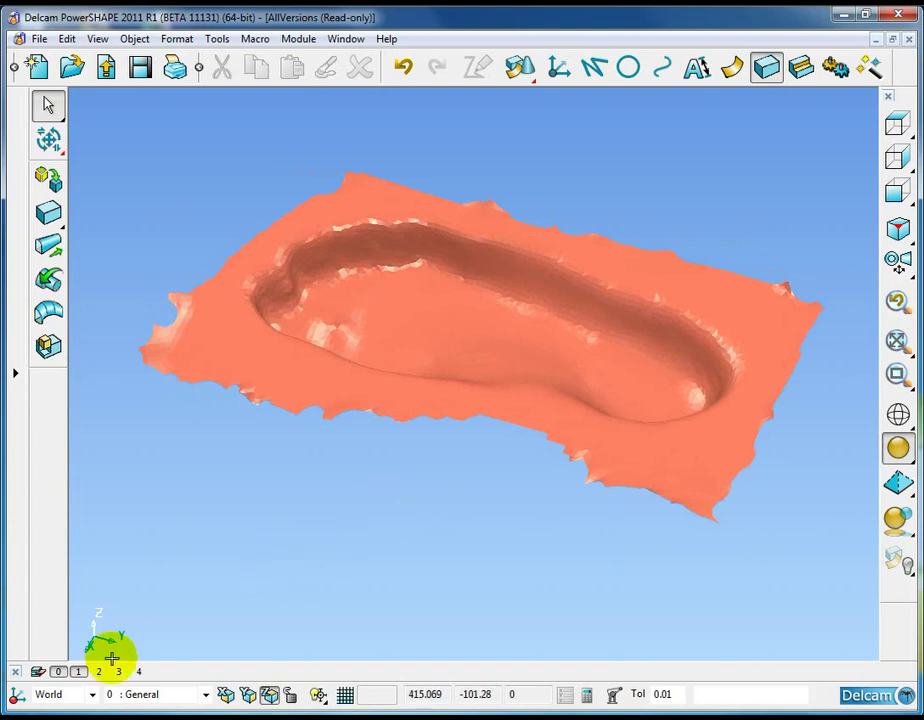
Hide level 1, show level 2 and fit the face mask model in the view.
click(78, 671)
click(99, 671)
scroll(534, 476, down, 2)
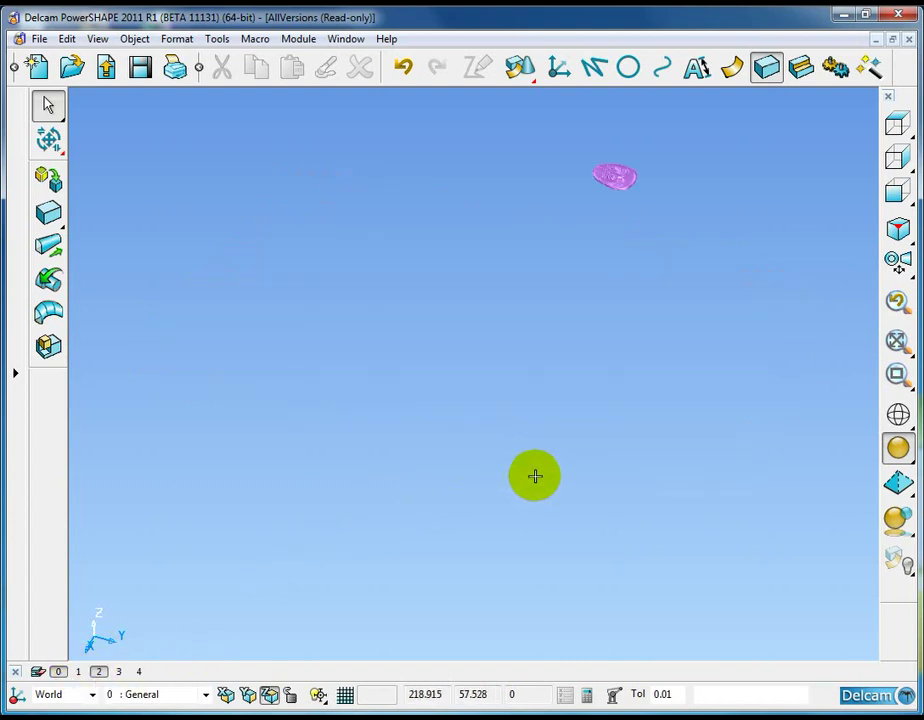
key(ctrl+1)
scroll(567, 462, down, 1)
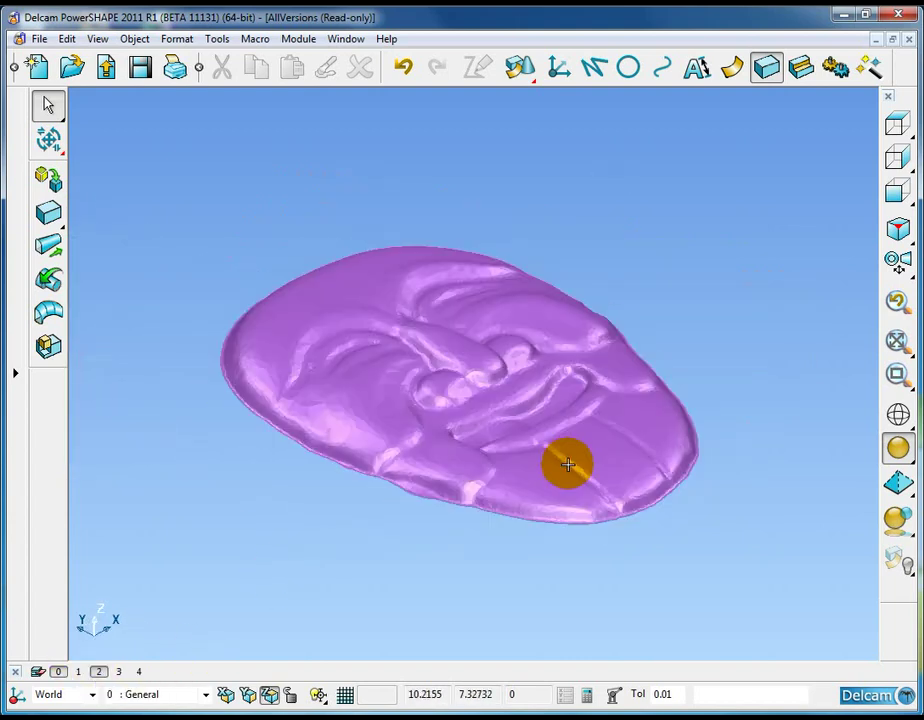
middle_drag(567, 464, 516, 434)
Select the face mesh, lasso around the whole nose and mask the enclosed triangles.
click(392, 309)
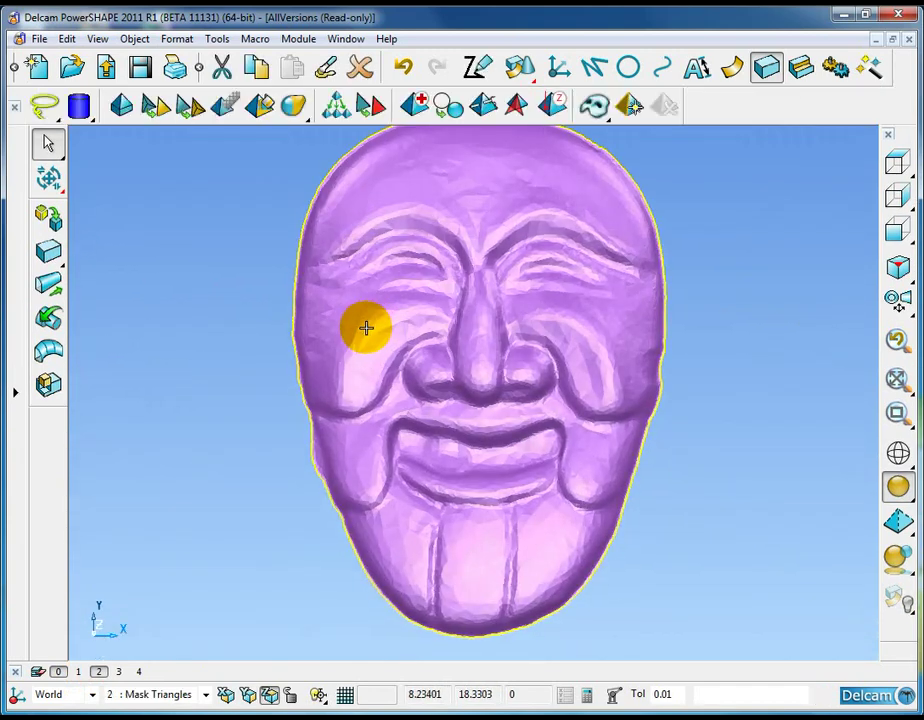
scroll(430, 329, down, 2)
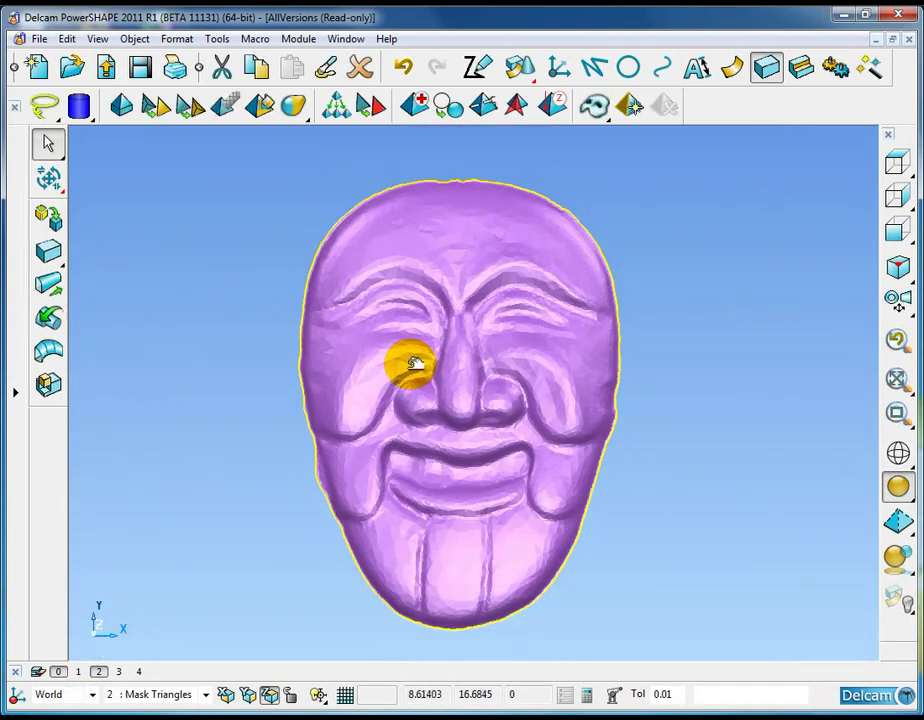
scroll(425, 360, up, 2)
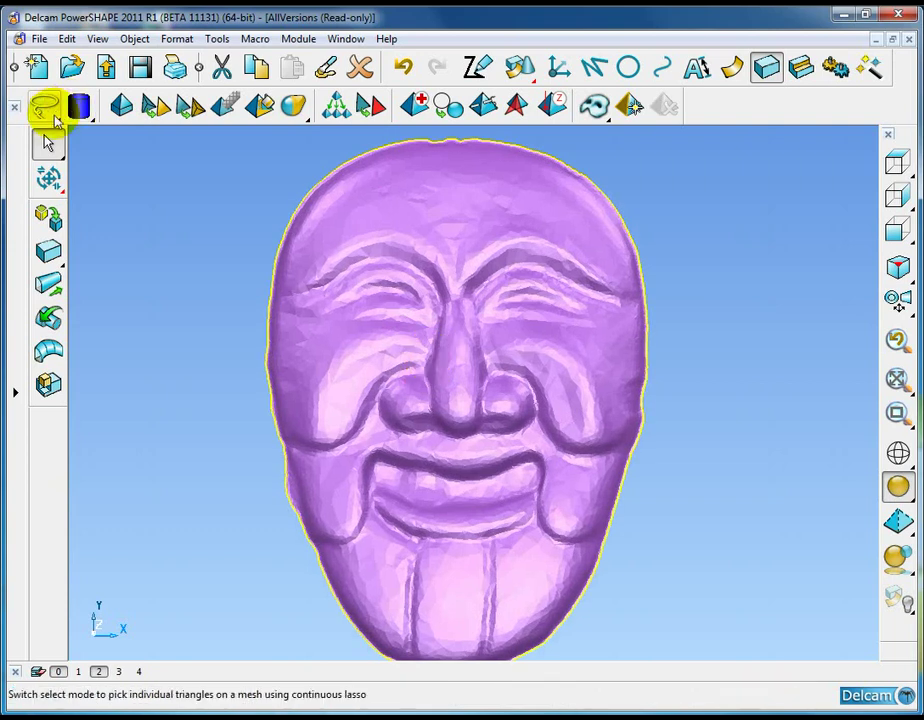
click(45, 110)
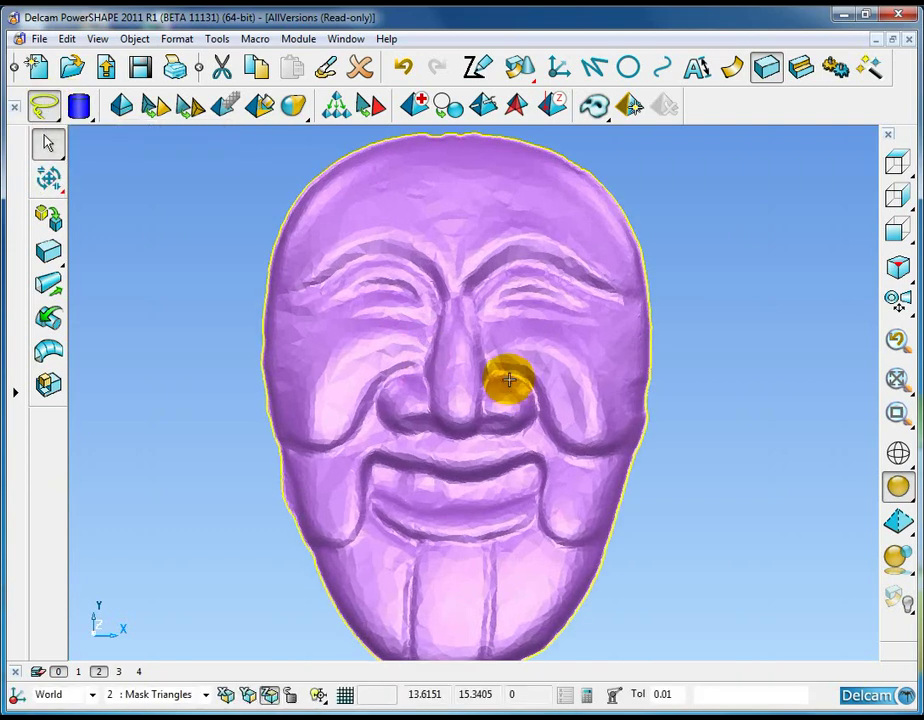
scroll(514, 412, up, 3)
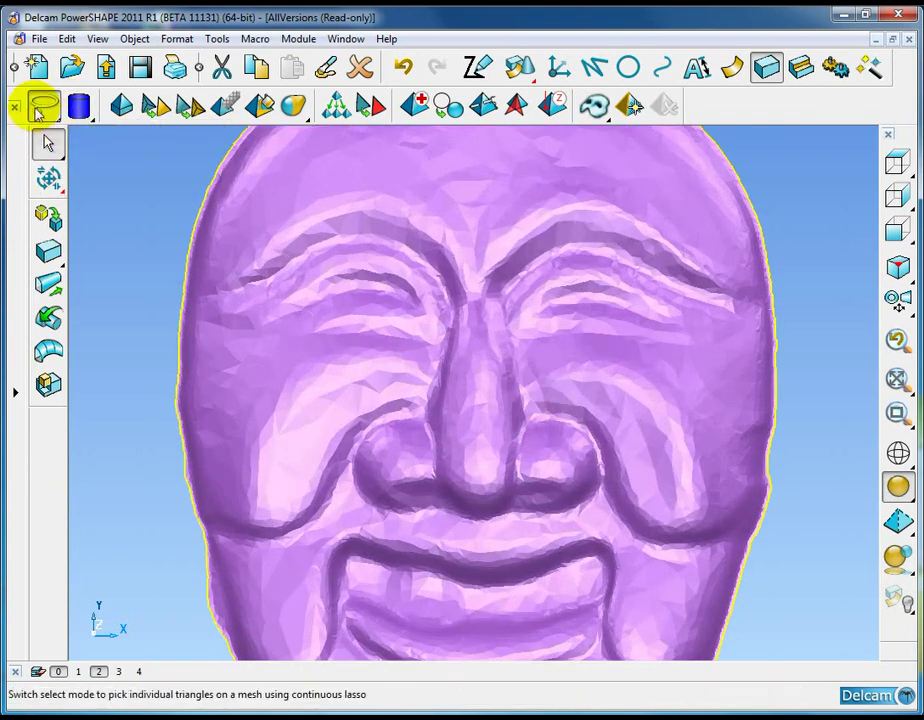
mouse_move(40, 110)
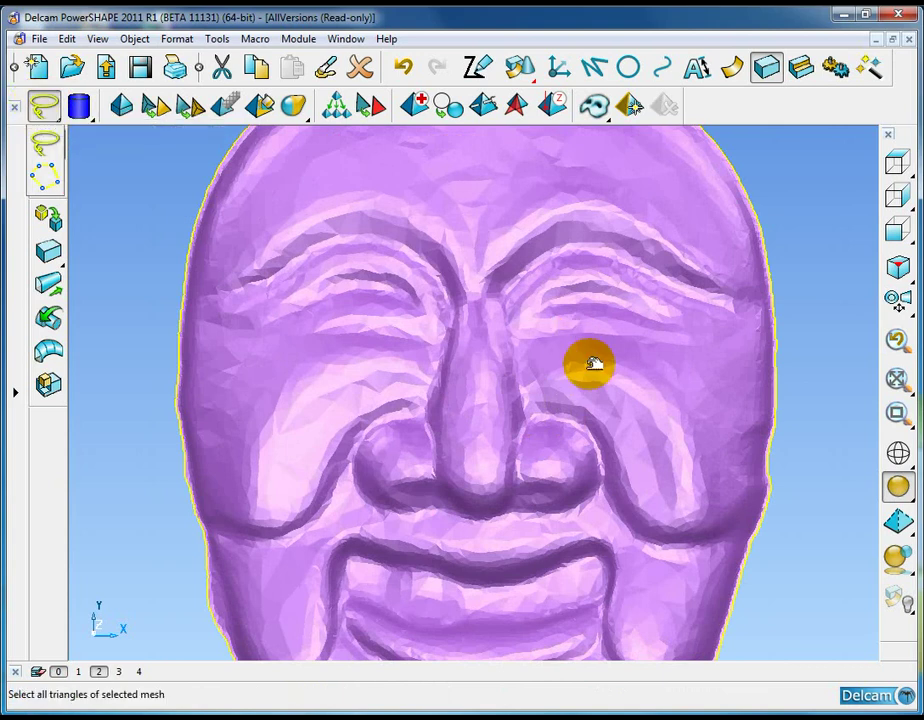
mouse_move(500, 305)
mouse_down()
mouse_move(458, 299)
mouse_move(406, 499)
mouse_move(506, 505)
mouse_move(584, 495)
mouse_move(592, 481)
mouse_move(582, 429)
mouse_move(545, 426)
mouse_move(495, 305)
mouse_move(472, 300)
mouse_up()
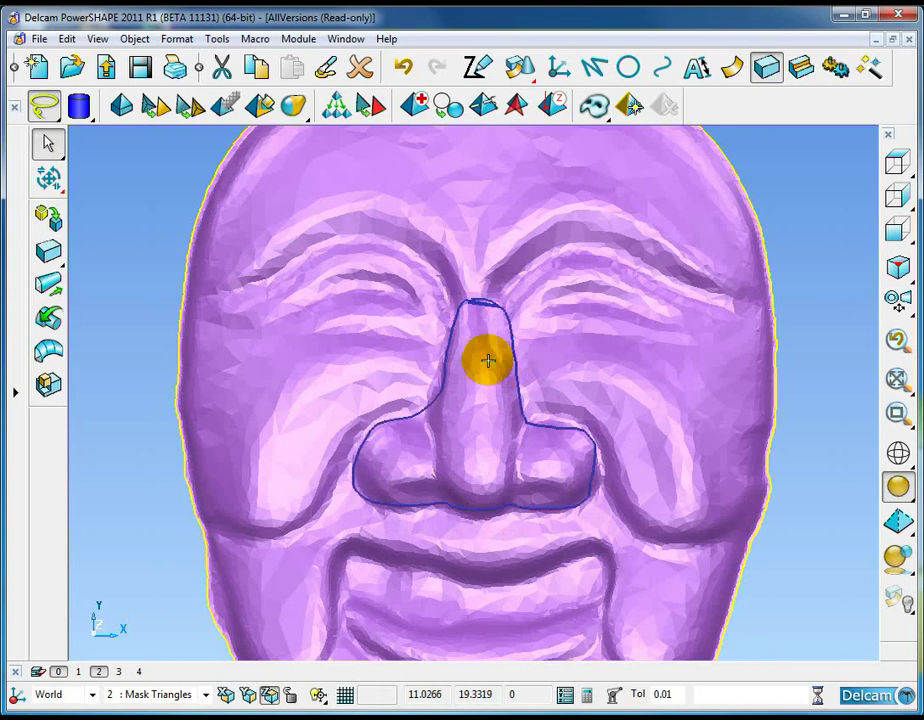
scroll(488, 362, down, 3)
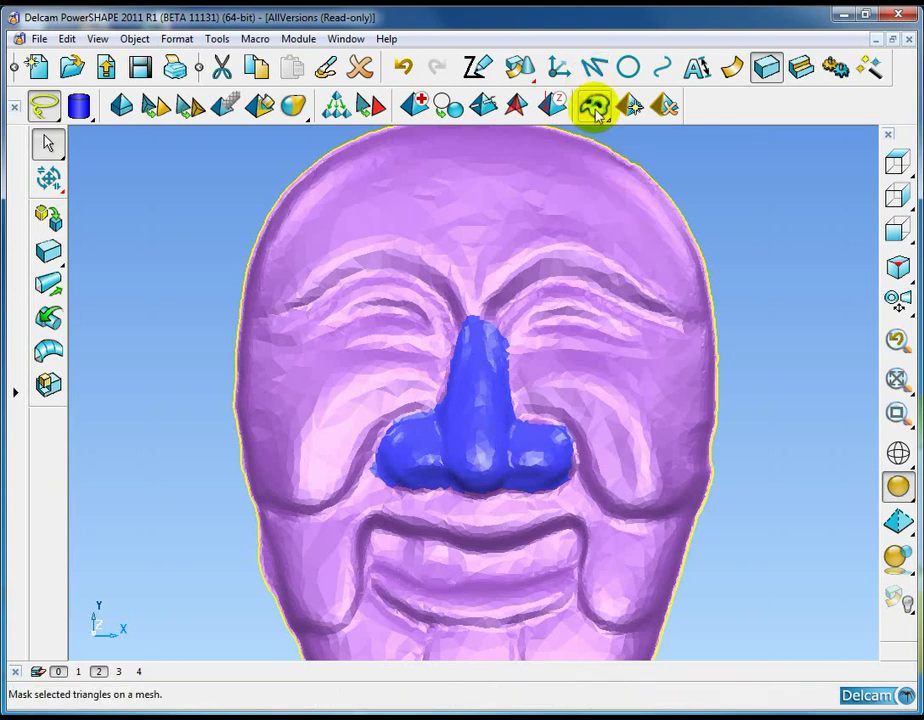
mouse_move(596, 113)
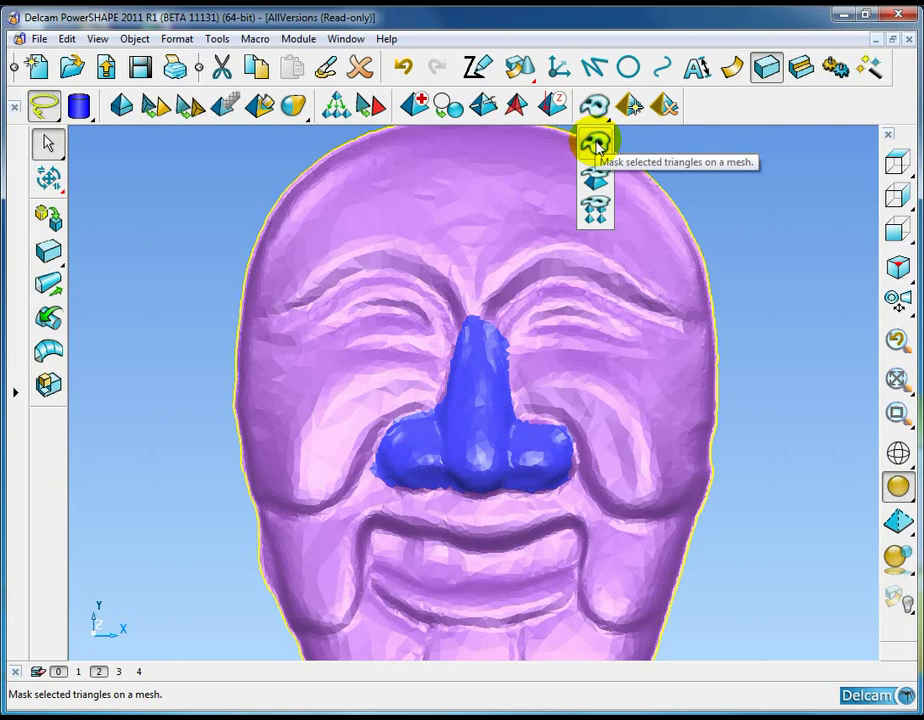
click(595, 145)
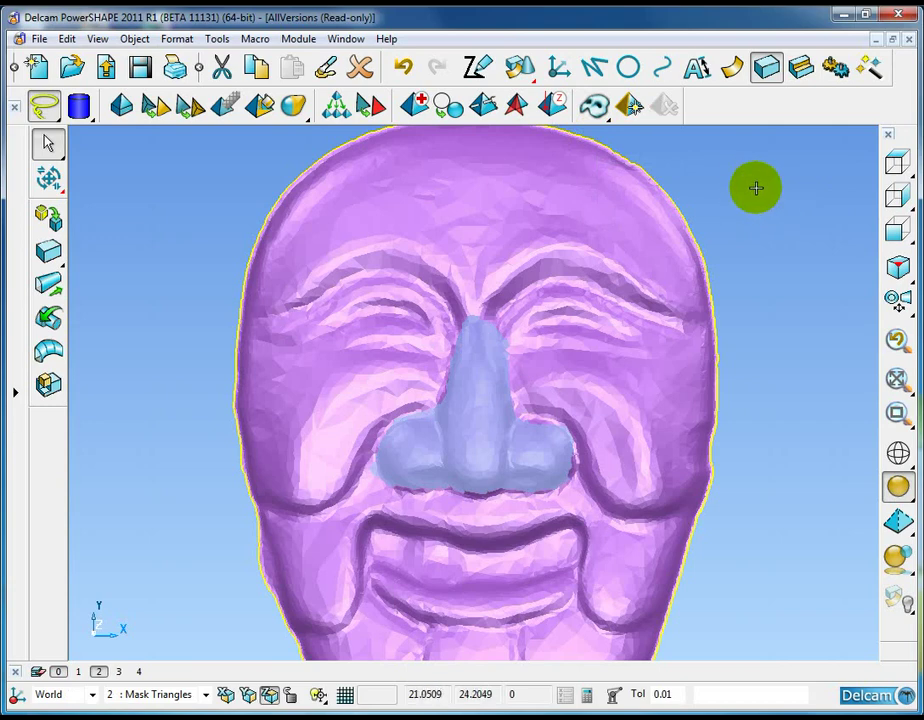
Lasso both eyes across the bridge of the masked nose, delete the selected triangles and leave lasso selection.
mouse_move(755, 188)
middle_down()
mouse_move(526, 283)
mouse_move(747, 217)
mouse_move(767, 191)
middle_up()
mouse_move(600, 212)
middle_down()
mouse_move(589, 218)
mouse_move(601, 222)
middle_up()
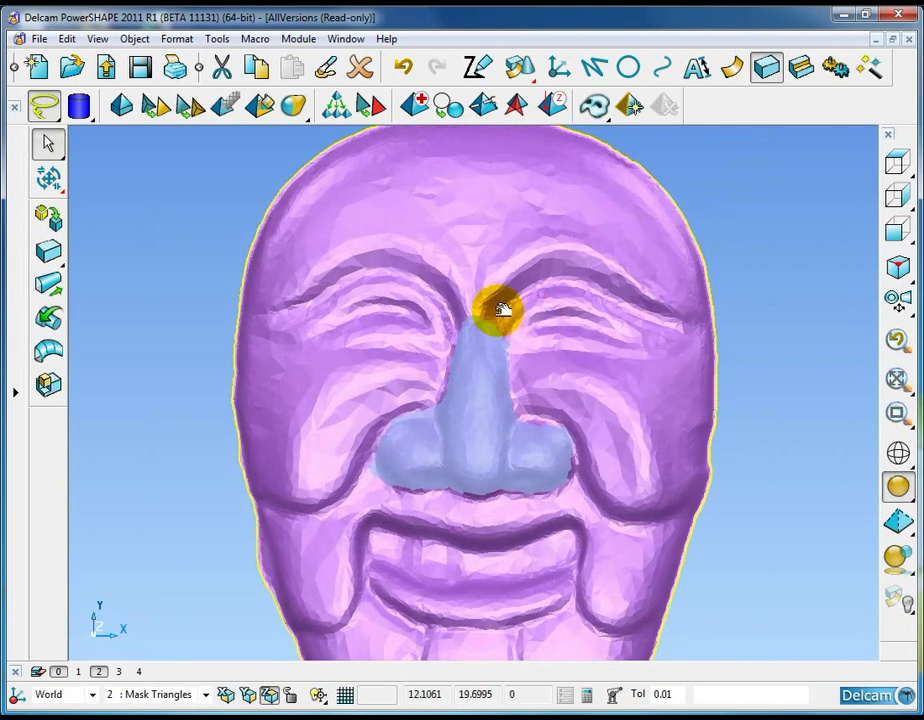
mouse_move(501, 308)
mouse_down()
mouse_move(532, 272)
mouse_move(602, 285)
mouse_move(683, 330)
mouse_move(625, 344)
mouse_move(429, 350)
mouse_move(272, 330)
mouse_move(351, 270)
mouse_move(405, 271)
mouse_move(448, 298)
mouse_move(491, 301)
mouse_up()
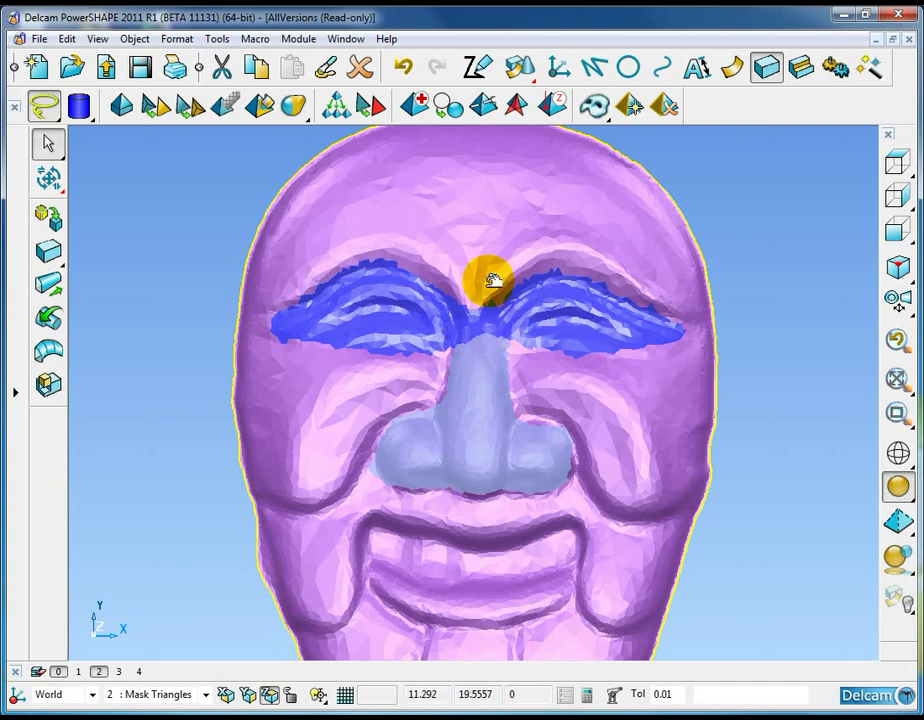
click(666, 107)
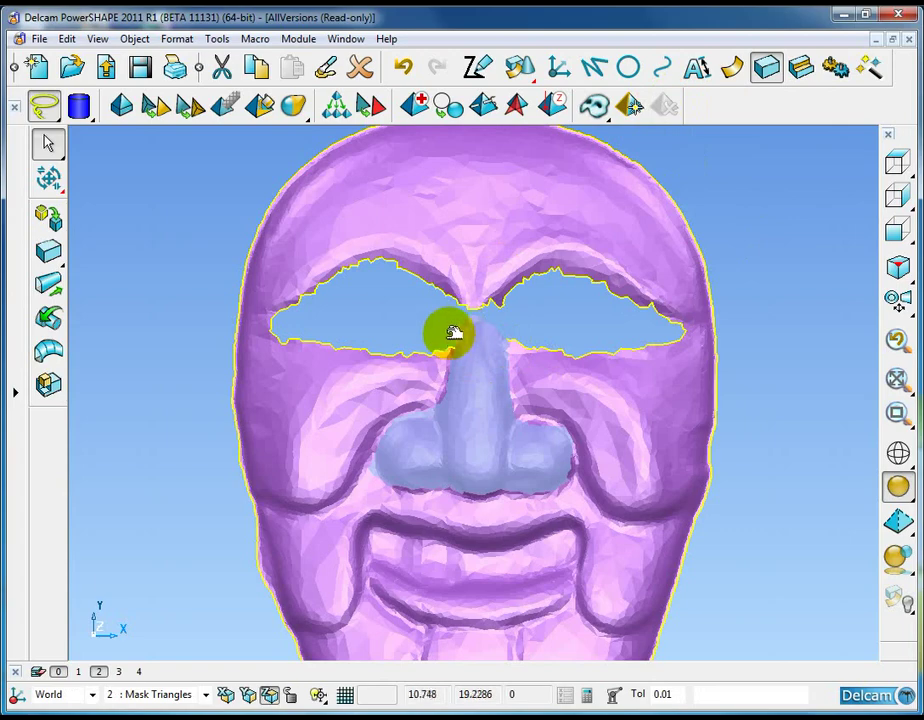
scroll(474, 330, up, 3)
middle_drag(474, 332, 521, 340)
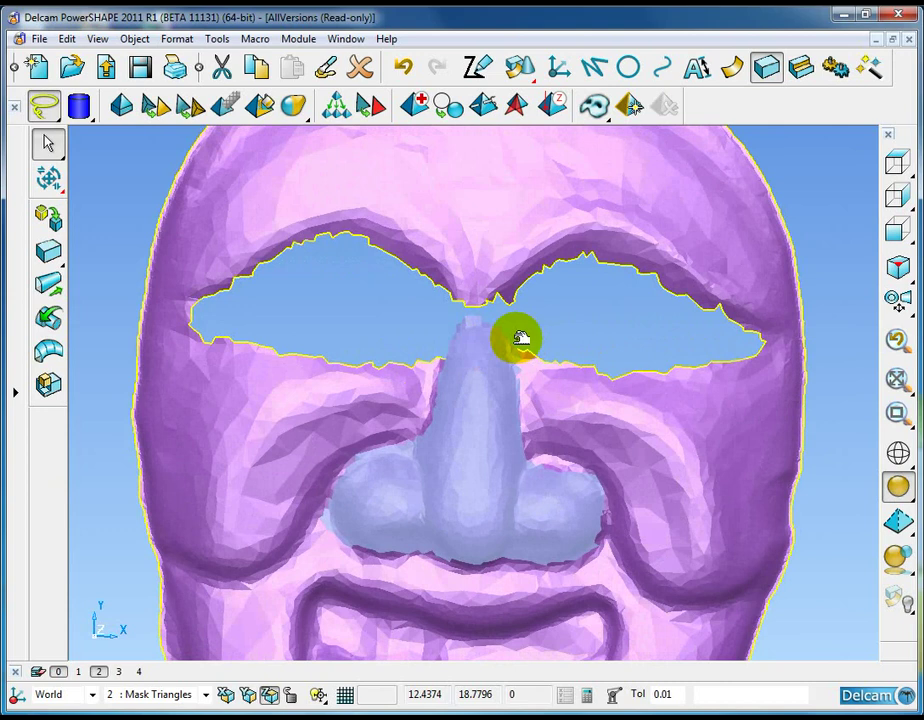
click(45, 105)
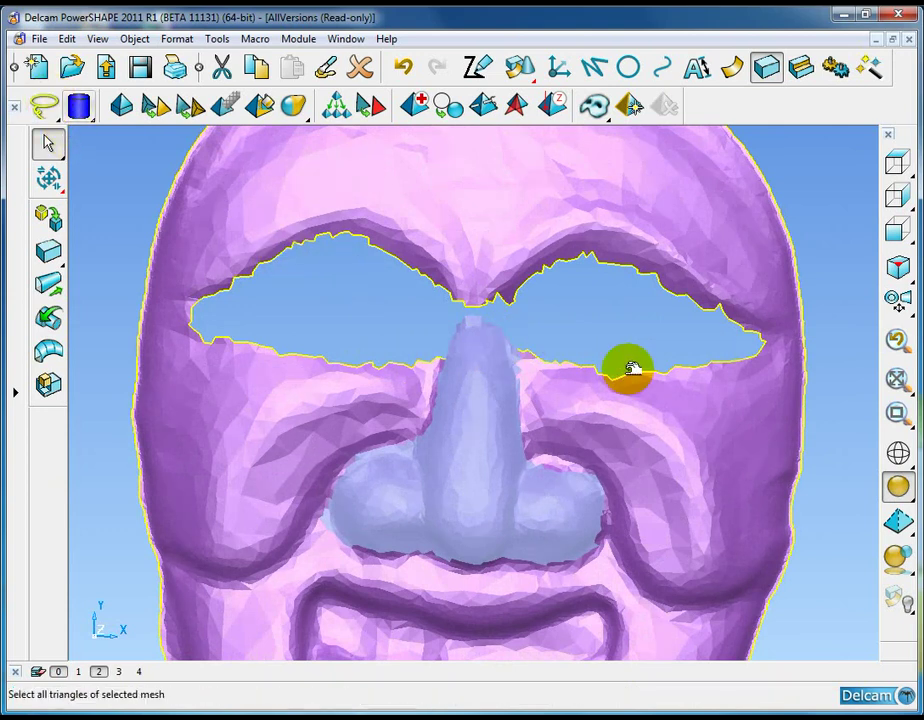
Unmask all triangles of the face mesh and deselect it.
scroll(622, 336, down, 2)
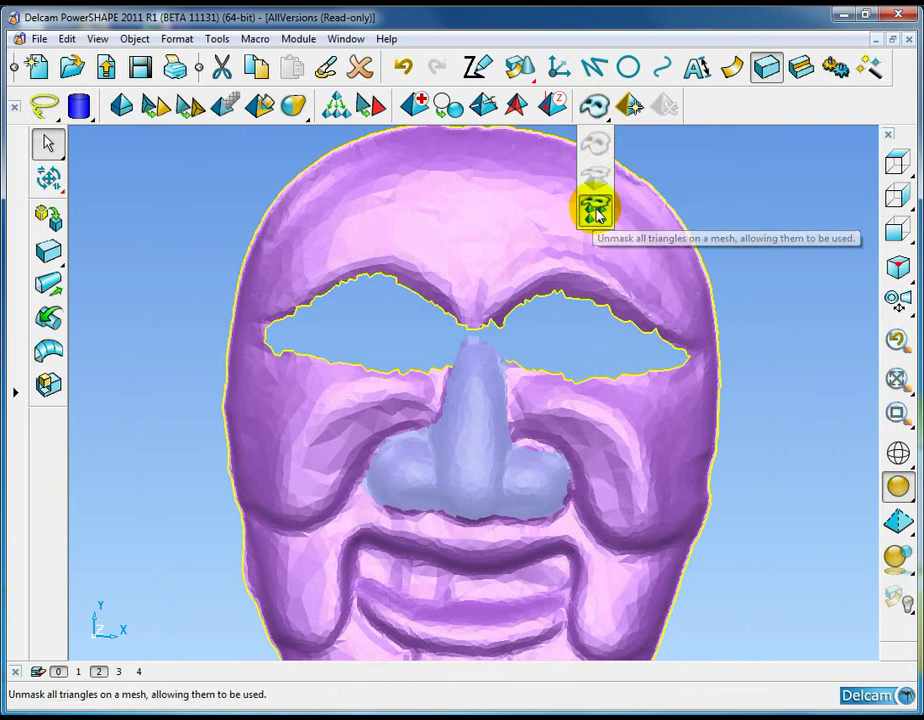
click(596, 212)
click(808, 227)
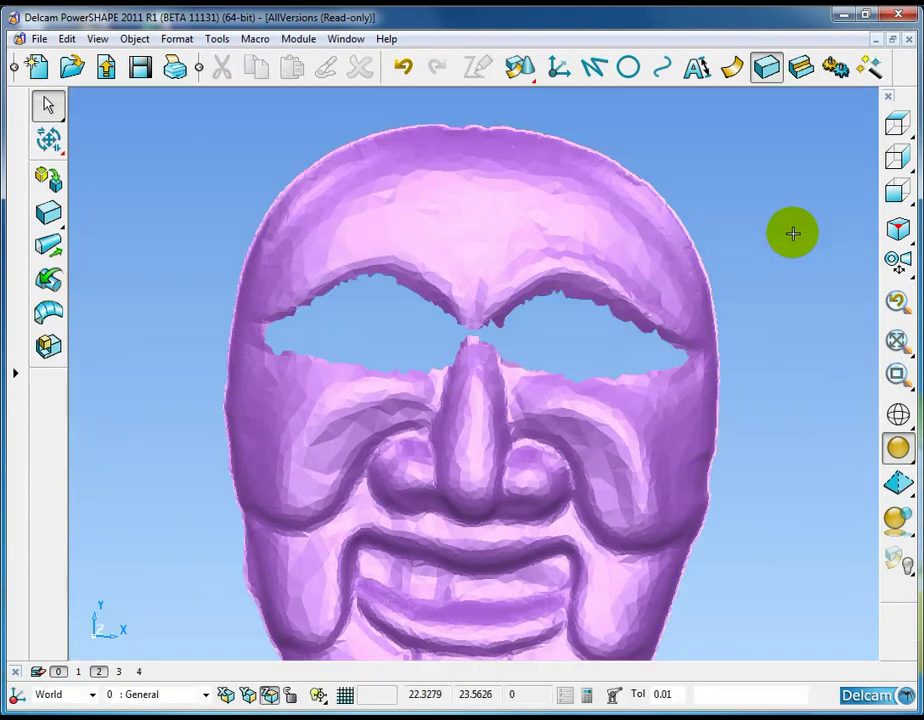
ctrl+middle_drag(792, 233, 707, 349)
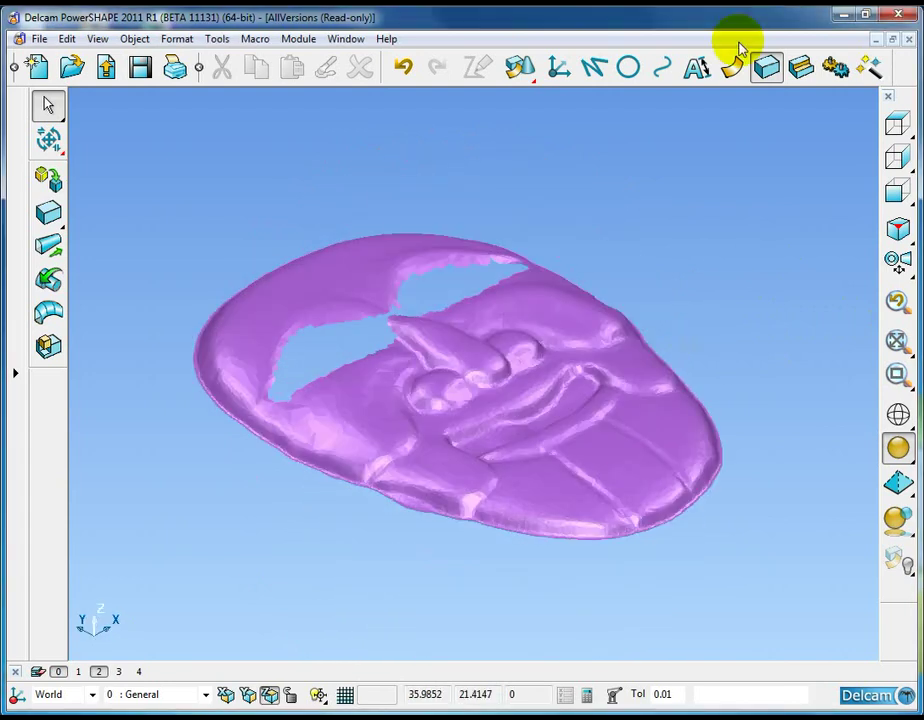
Hide level 2 and show level 3, bringing its complete set of overlapping scan meshes into view.
click(99, 671)
click(119, 671)
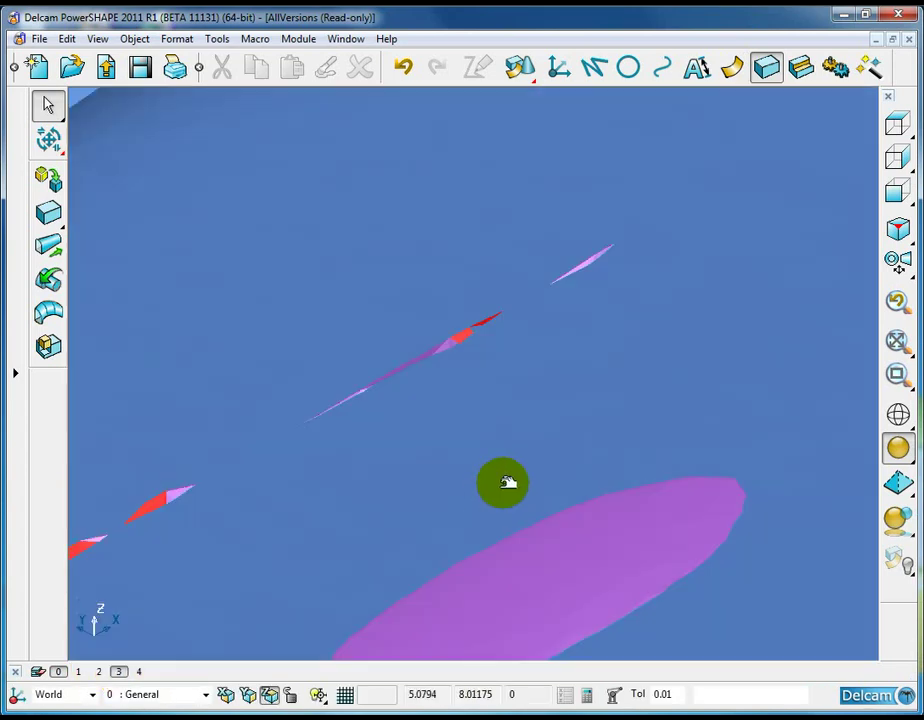
scroll(503, 495, down, 8)
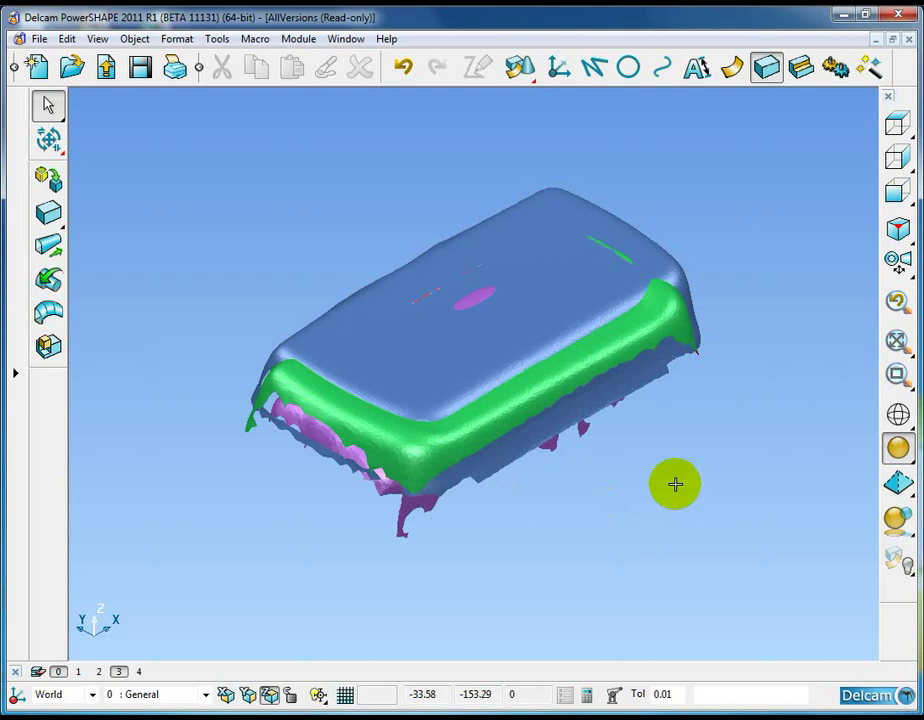
middle_drag(654, 465, 745, 402)
Remove the blue mesh from the display, leaving the green and purple meshes.
click(691, 195)
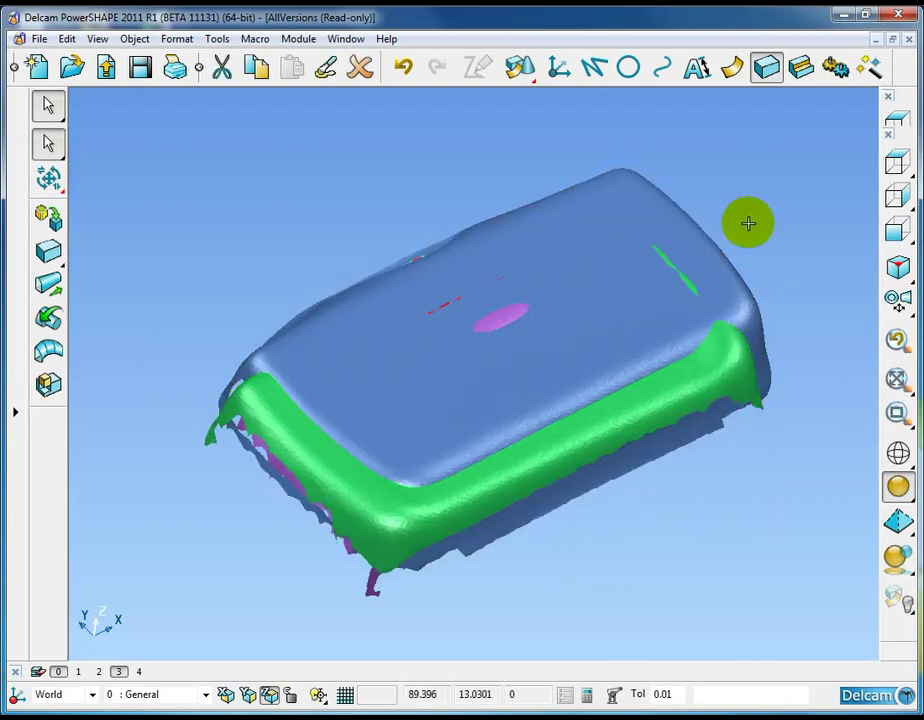
click(742, 238)
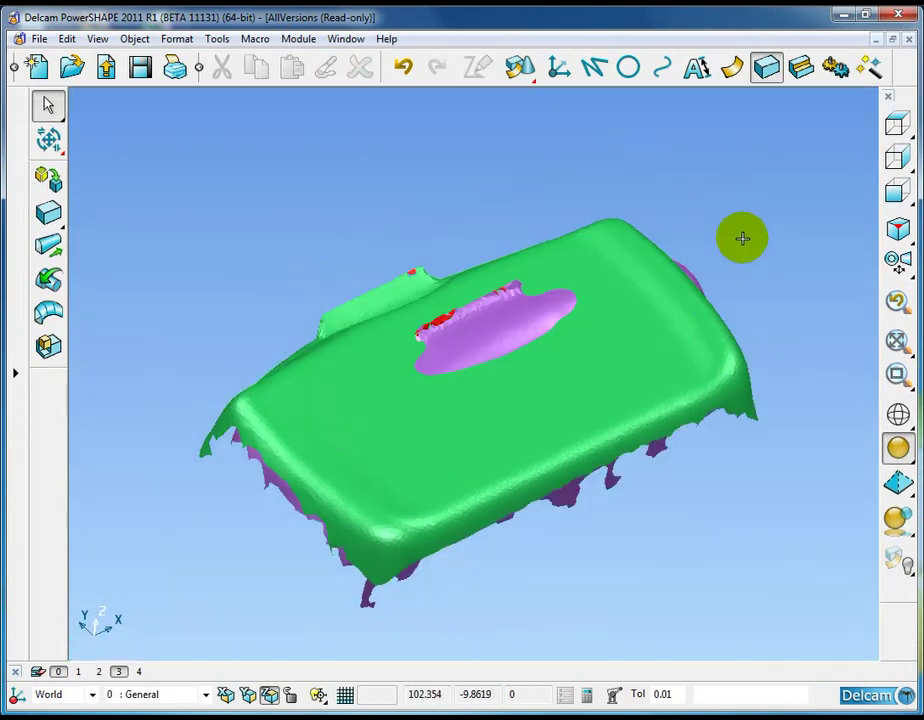
middle_drag(522, 223, 556, 336)
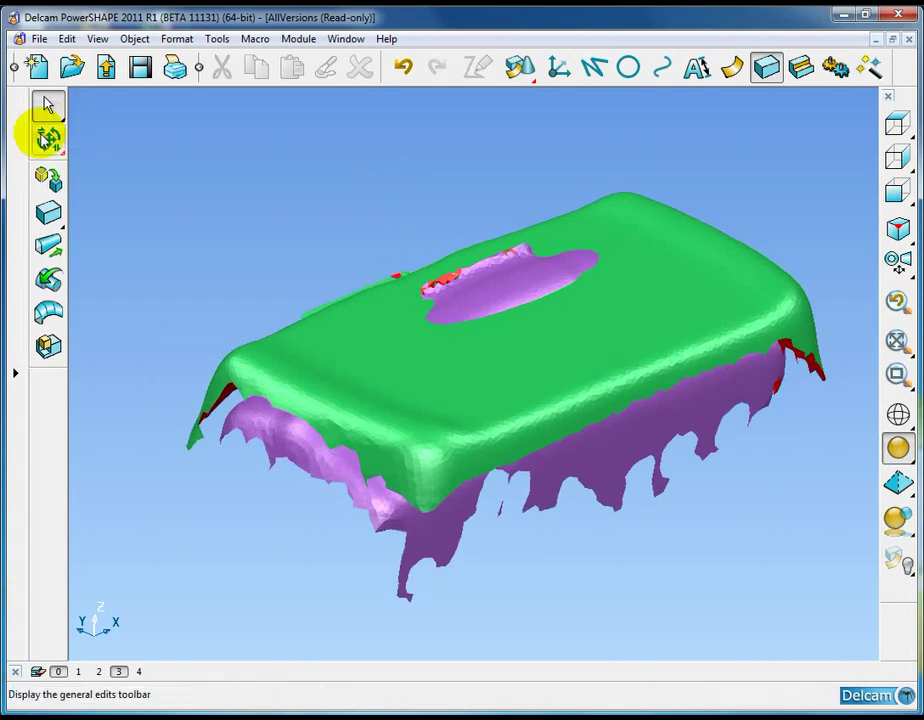
Start aligning items, with the green mesh as the alignment object and the purple mesh as the reference object.
click(50, 137)
click(82, 138)
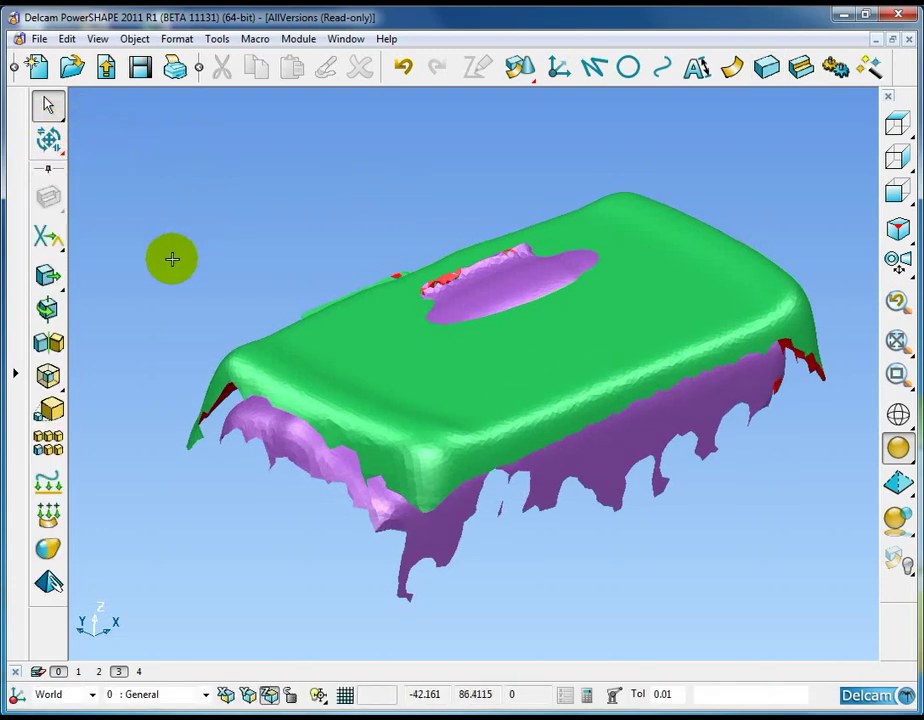
click(46, 275)
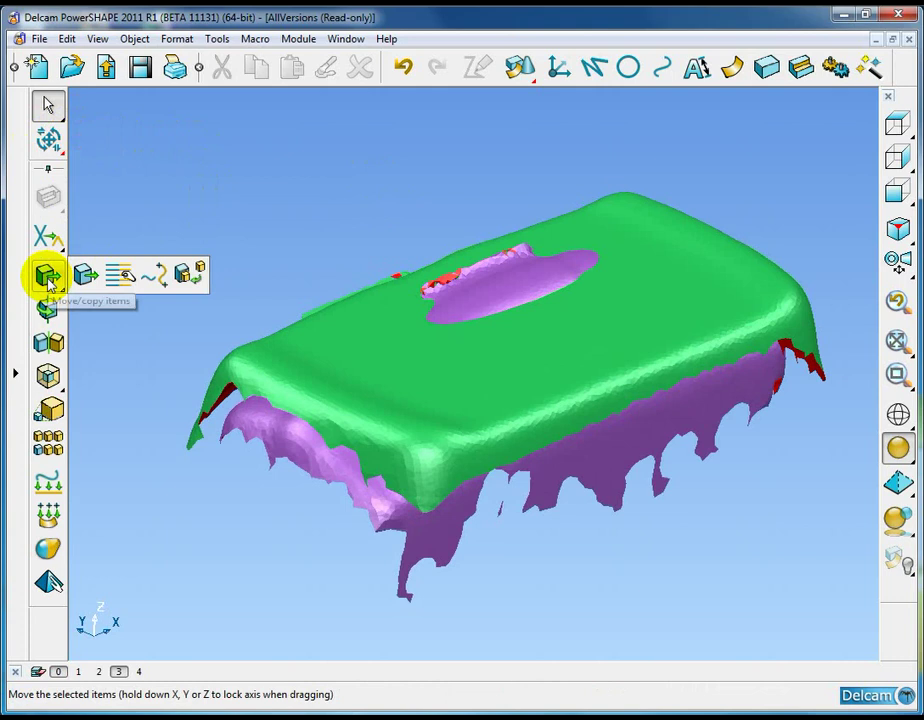
click(192, 275)
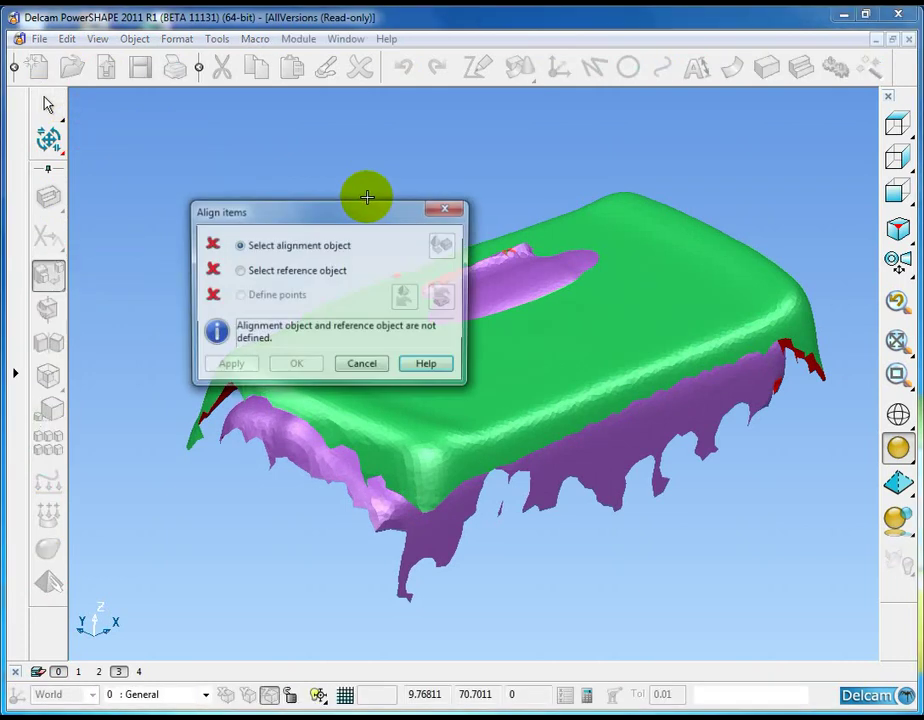
drag(361, 213, 253, 113)
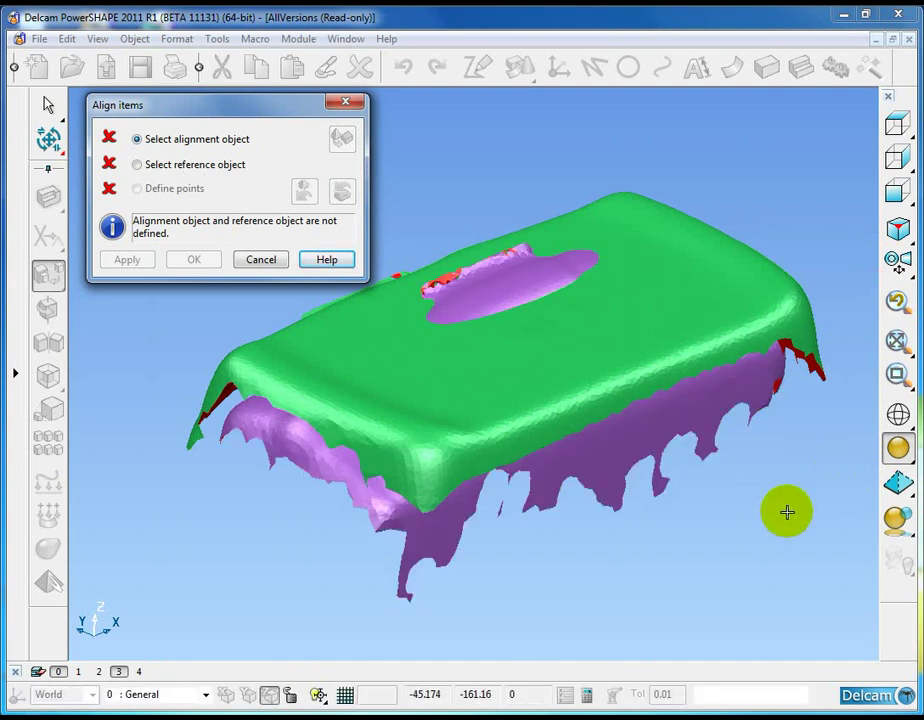
click(825, 333)
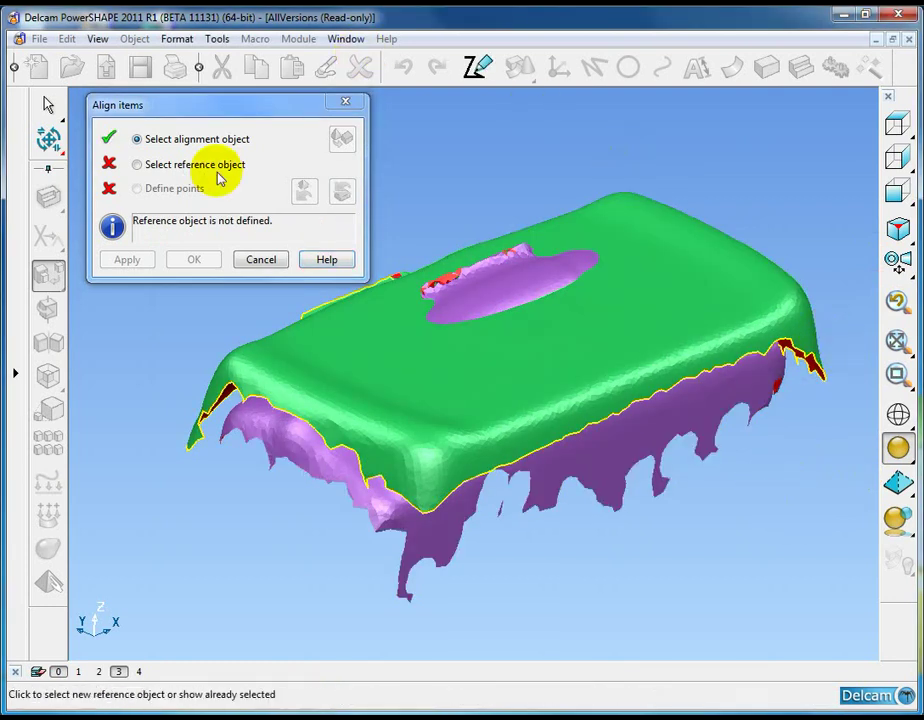
click(139, 167)
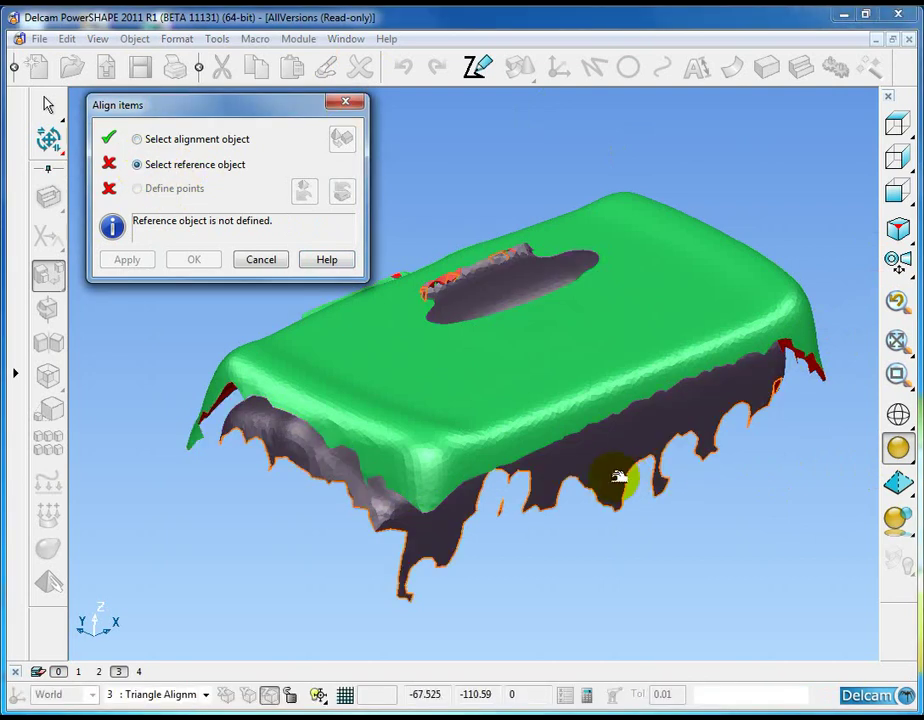
click(614, 478)
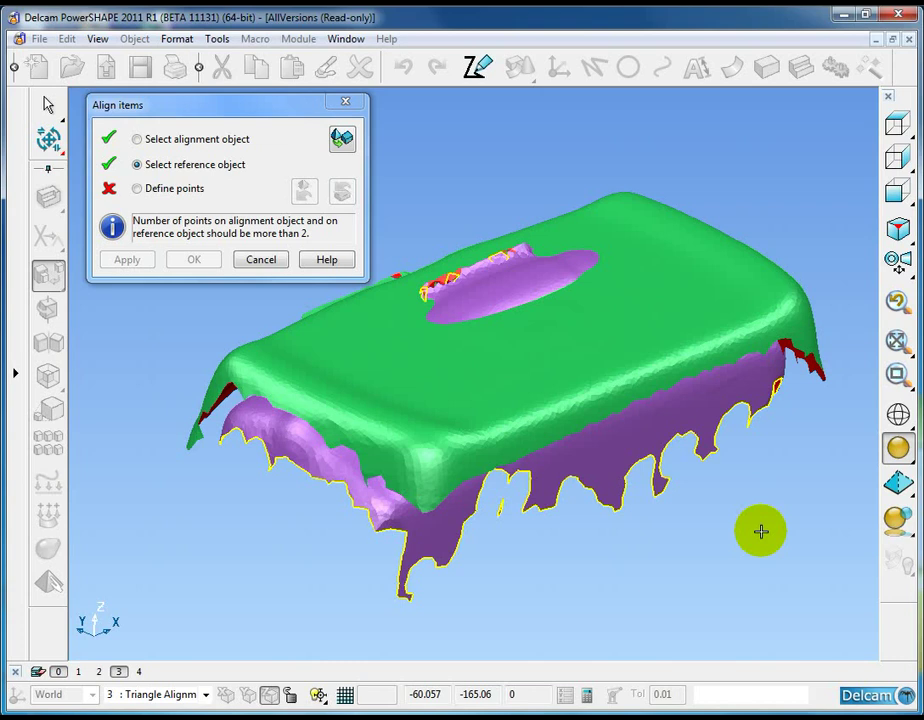
Separate the green alignment mesh from the purple reference mesh so that their matching features are both exposed.
click(342, 139)
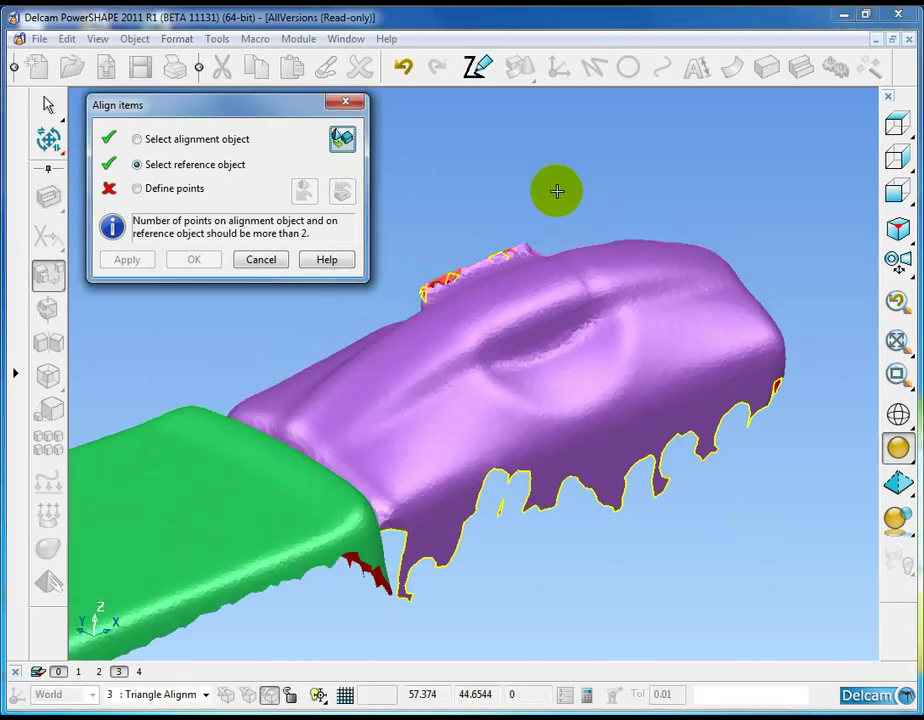
middle_drag(557, 189, 605, 286)
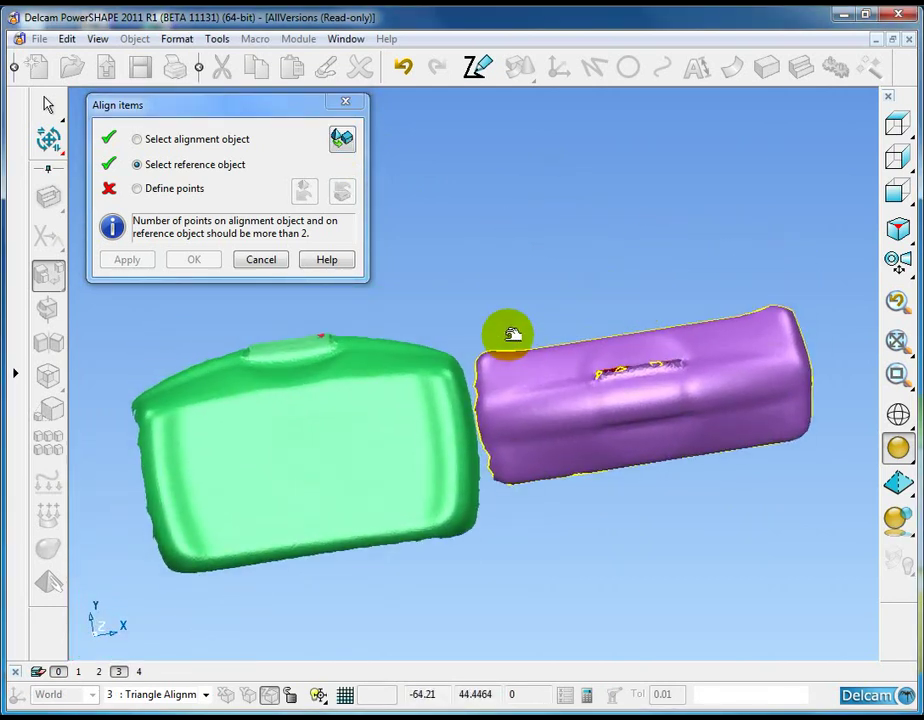
middle_drag(423, 477, 470, 420)
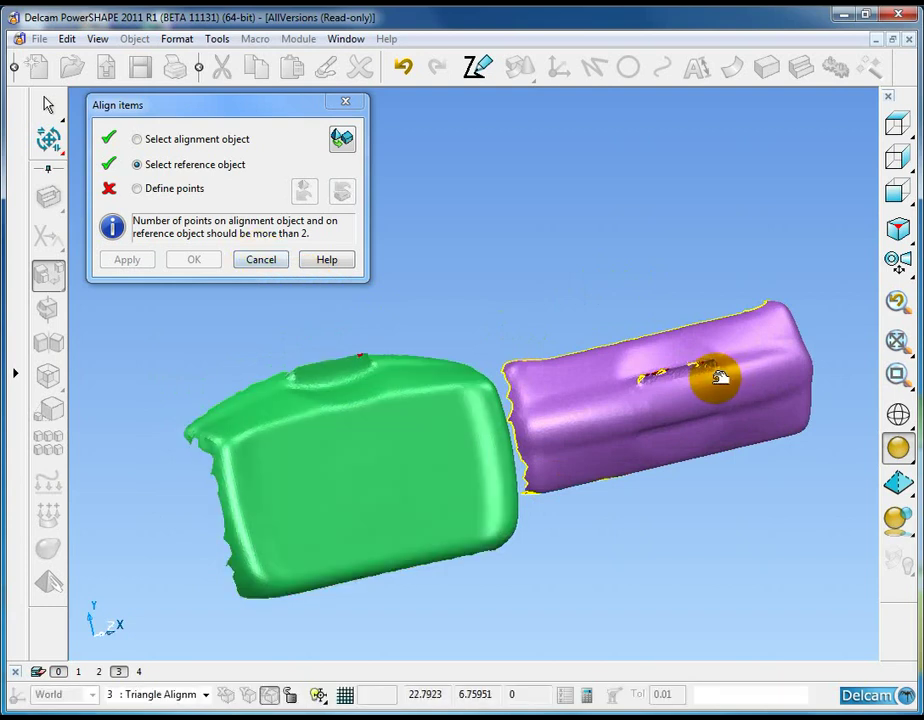
middle_drag(626, 242, 640, 345)
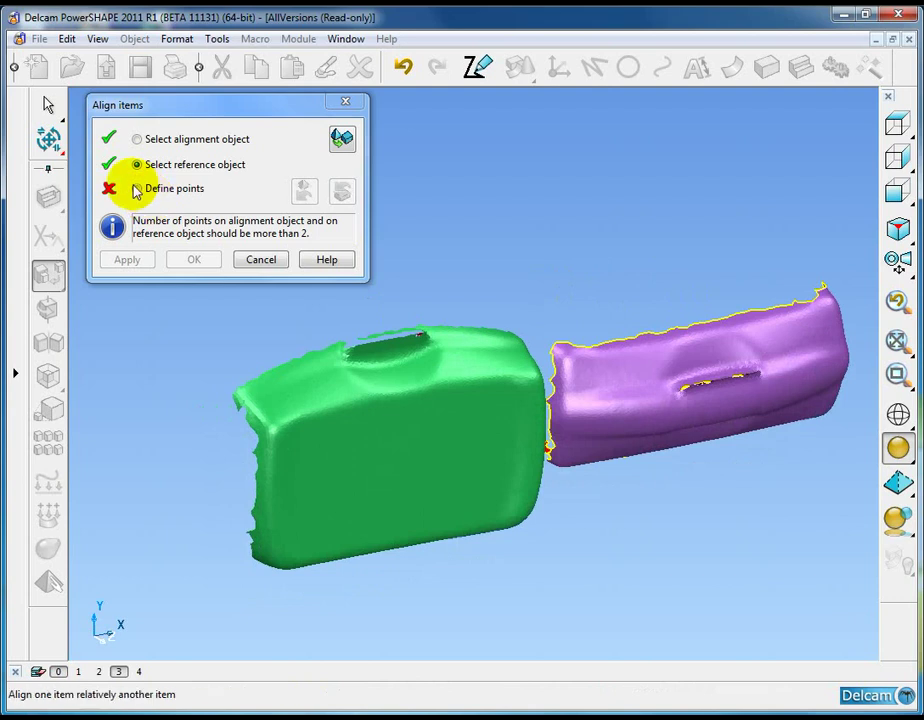
Define five alignment points on the green mesh: near each end, beside both ends of the slot and below its recess.
click(138, 189)
scroll(346, 330, up, 6)
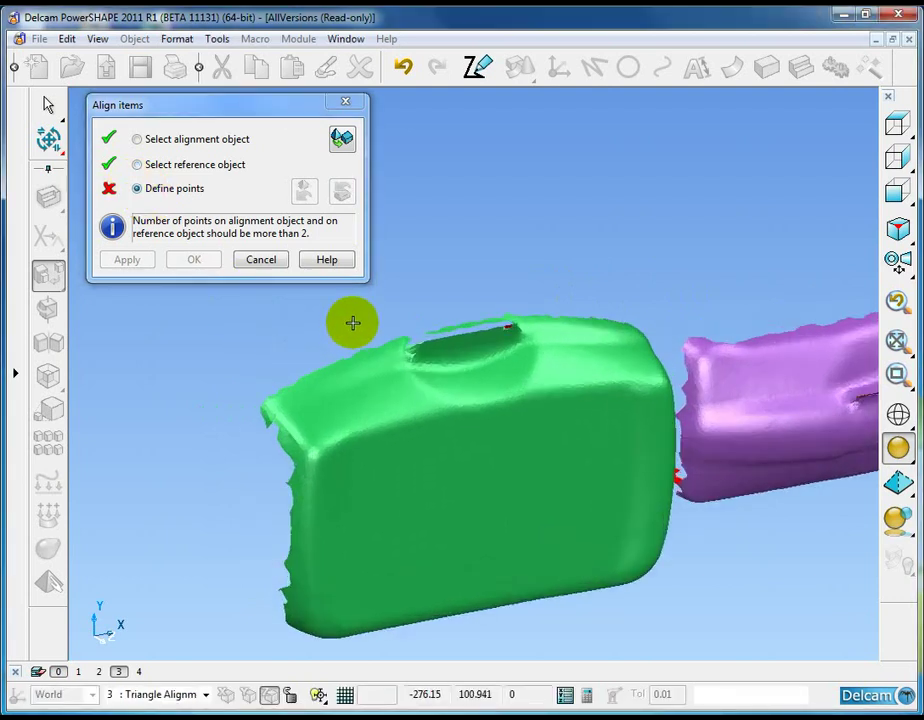
scroll(361, 392, up, 4)
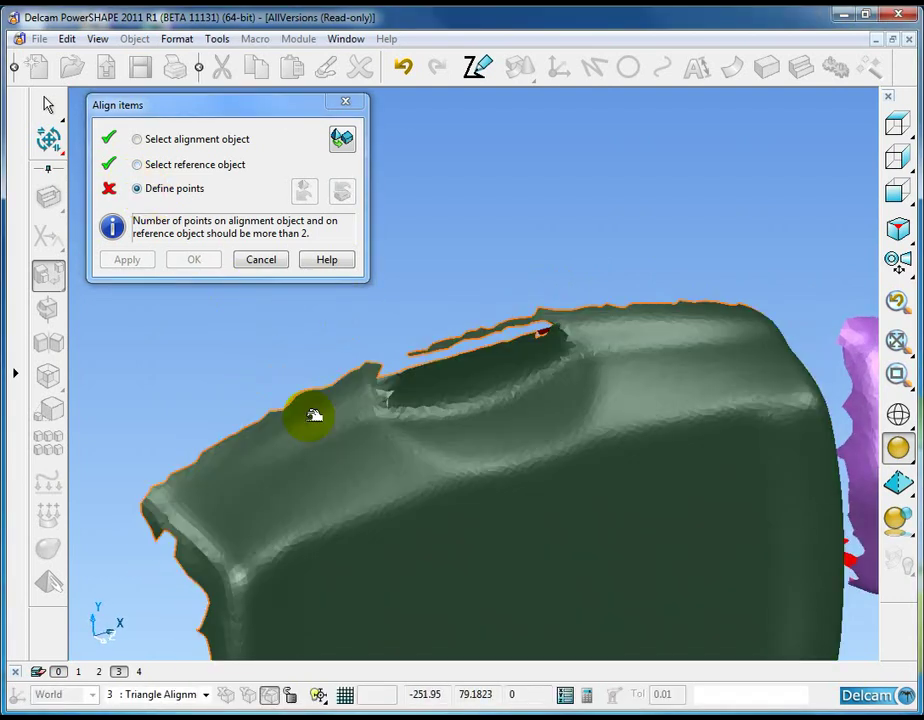
click(193, 494)
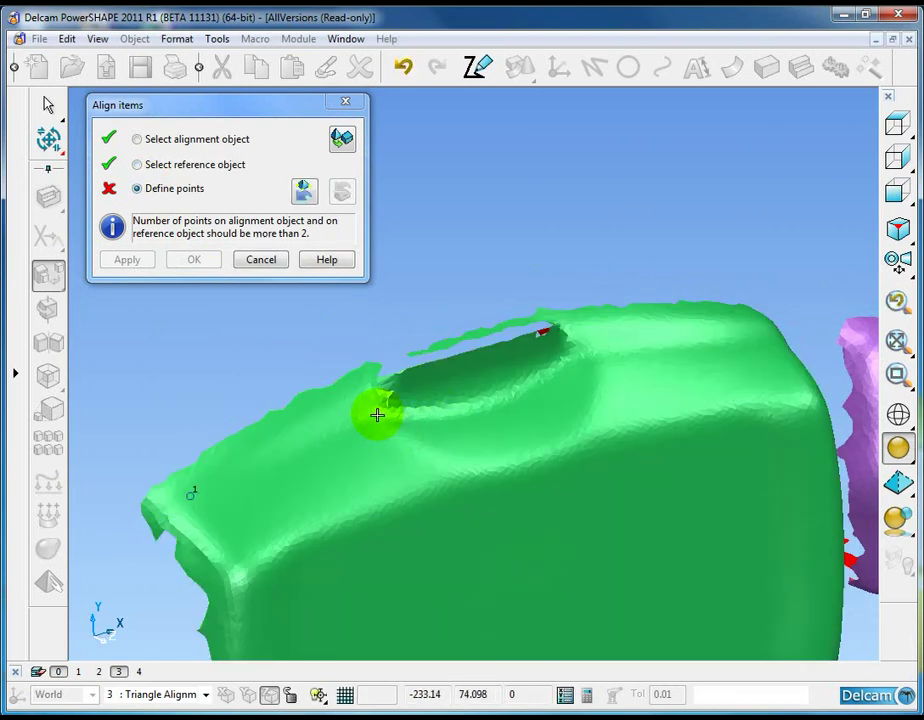
click(605, 381)
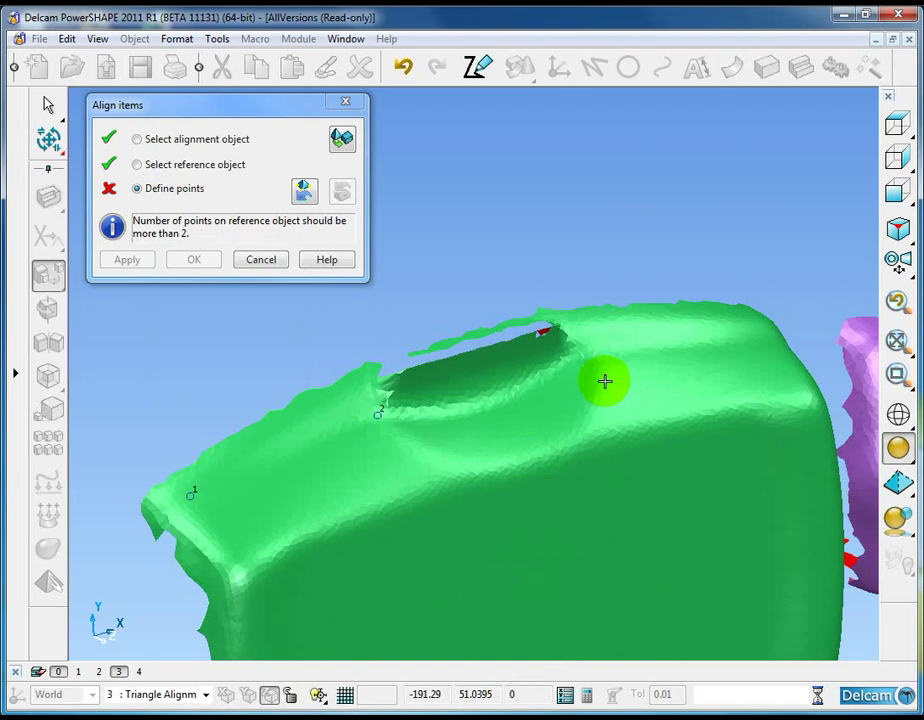
click(594, 357)
shift+middle_drag(716, 377, 664, 393)
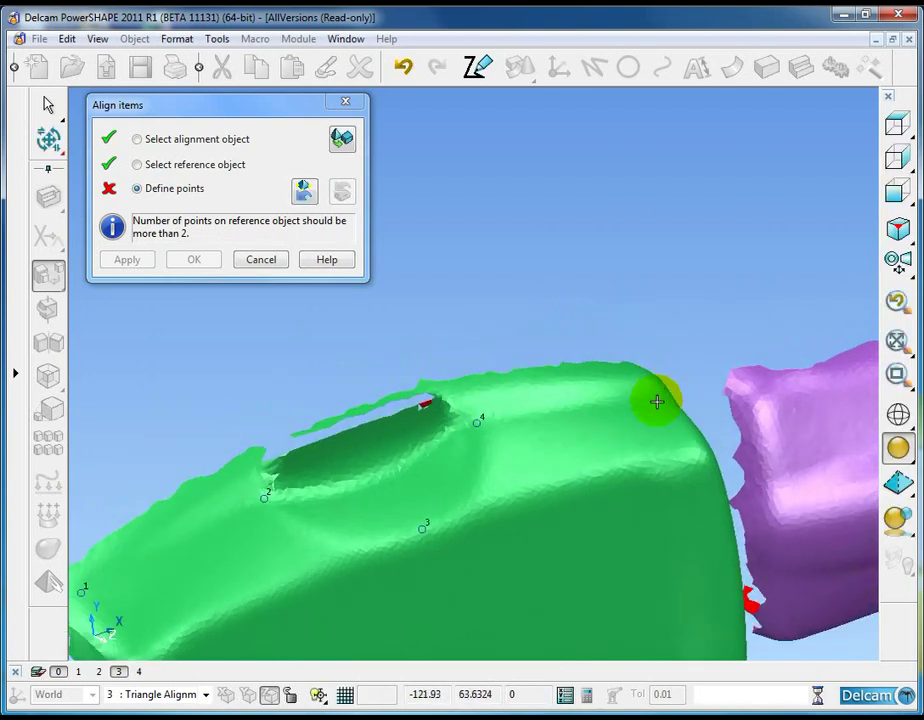
scroll(483, 494, down, 5)
Place the five matching points on the purple mesh in the same order, at its ends and around the slot.
middle_drag(700, 422, 281, 496)
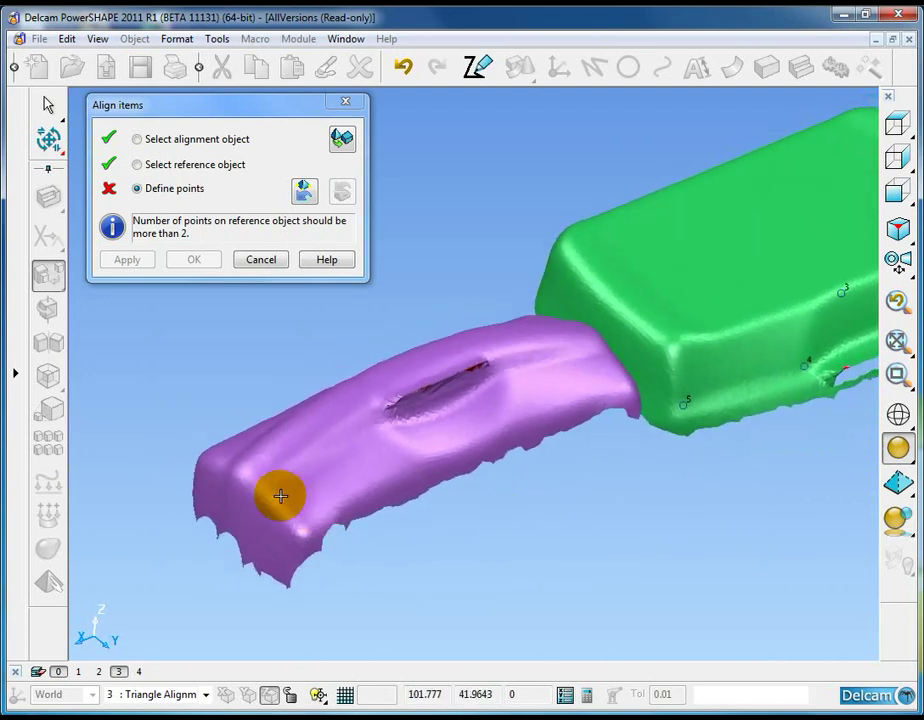
click(266, 487)
click(384, 422)
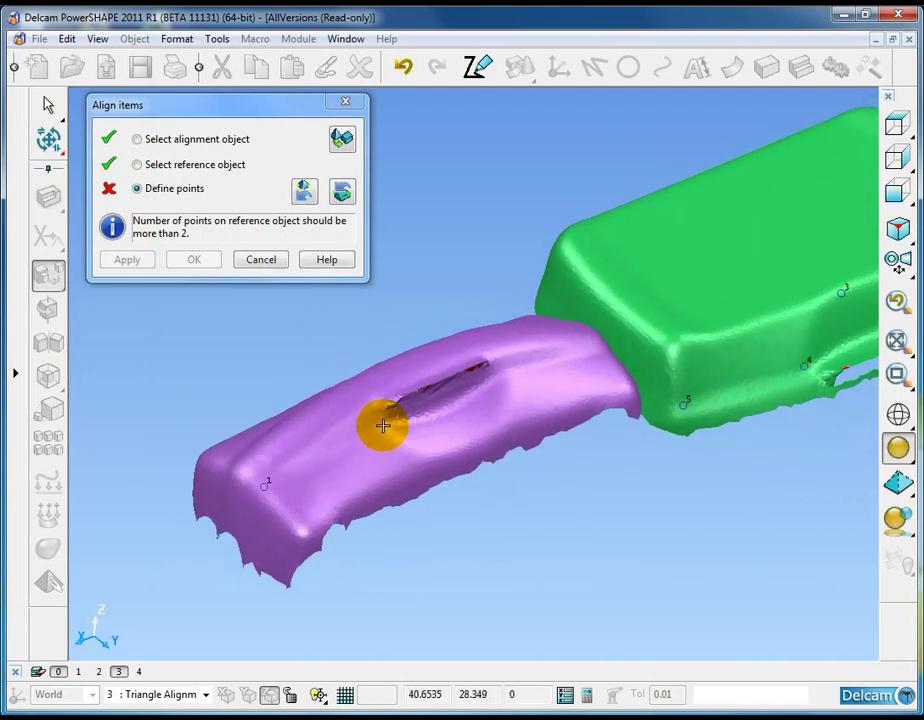
click(475, 437)
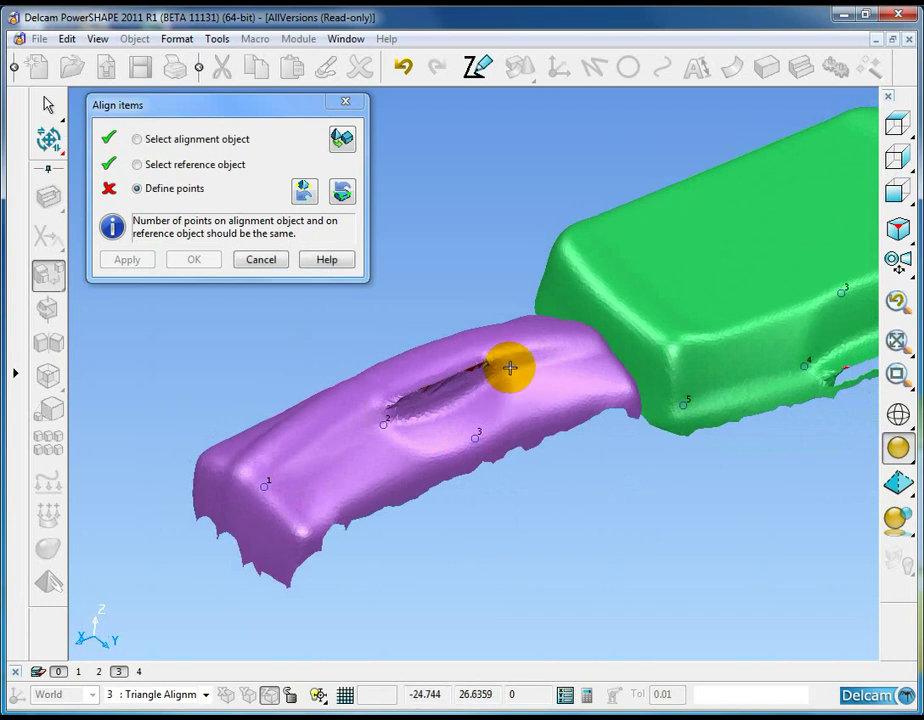
click(502, 372)
middle_drag(548, 408, 501, 478)
click(534, 427)
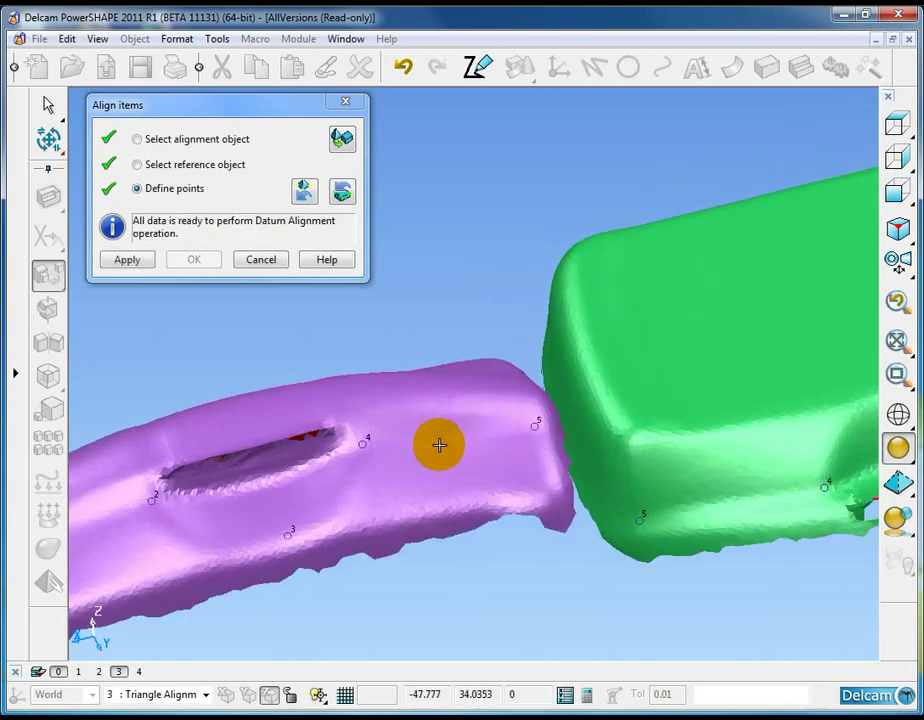
Apply the point-based alignment of the green mesh to the purple mesh and accept it.
scroll(437, 443, down, 3)
middle_drag(437, 443, 233, 308)
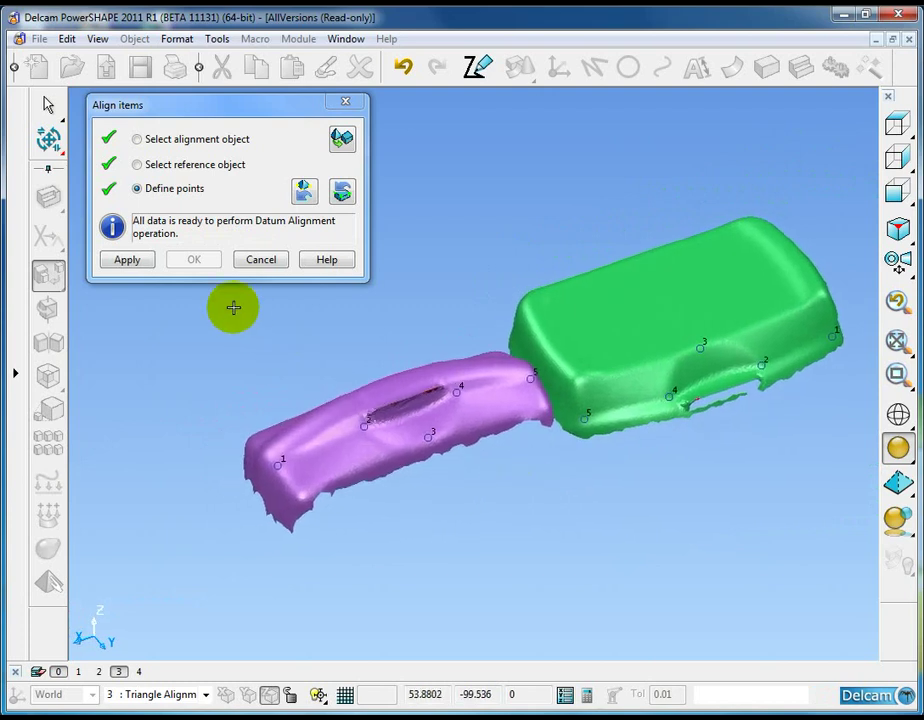
click(126, 261)
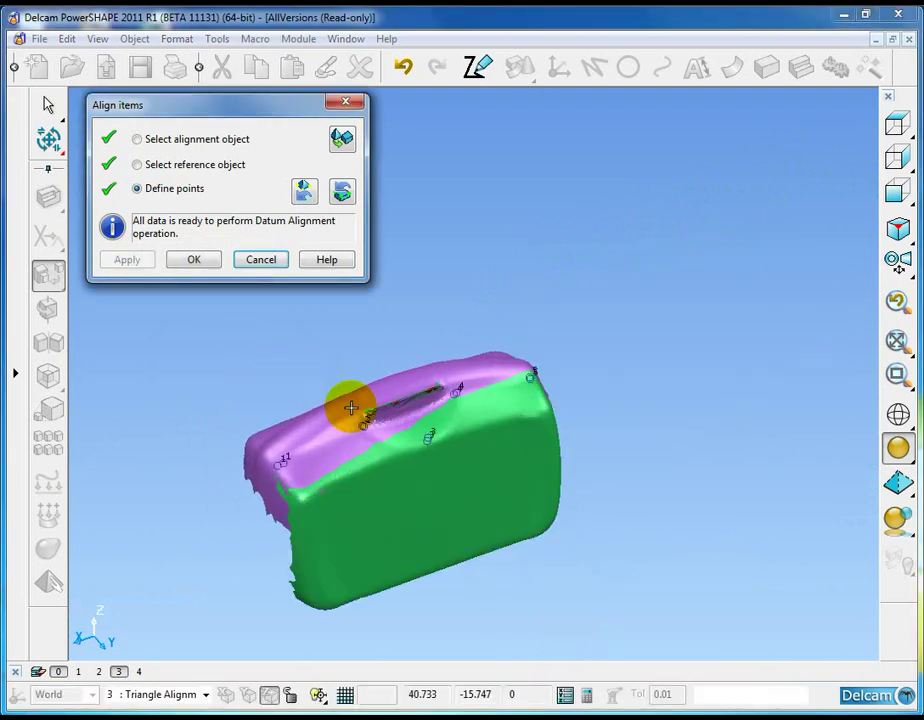
middle_drag(427, 517, 517, 507)
click(194, 260)
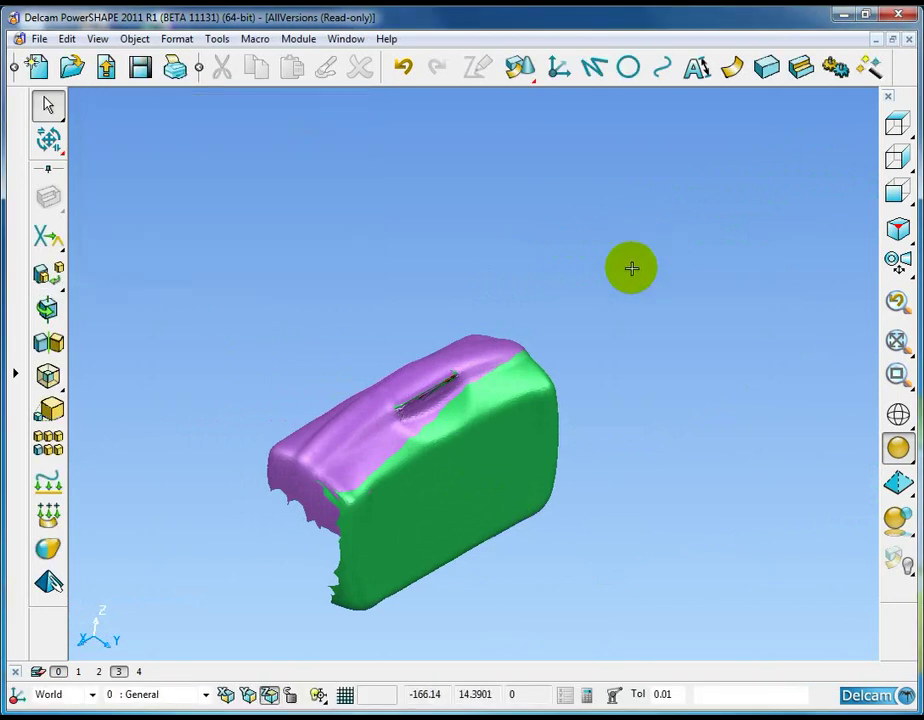
mouse_move(631, 266)
middle_down()
mouse_move(678, 244)
mouse_move(664, 454)
mouse_move(439, 419)
mouse_move(717, 402)
mouse_move(788, 386)
mouse_move(668, 417)
mouse_move(695, 373)
mouse_move(714, 391)
mouse_move(701, 388)
middle_up()
scroll(716, 388, up, 1)
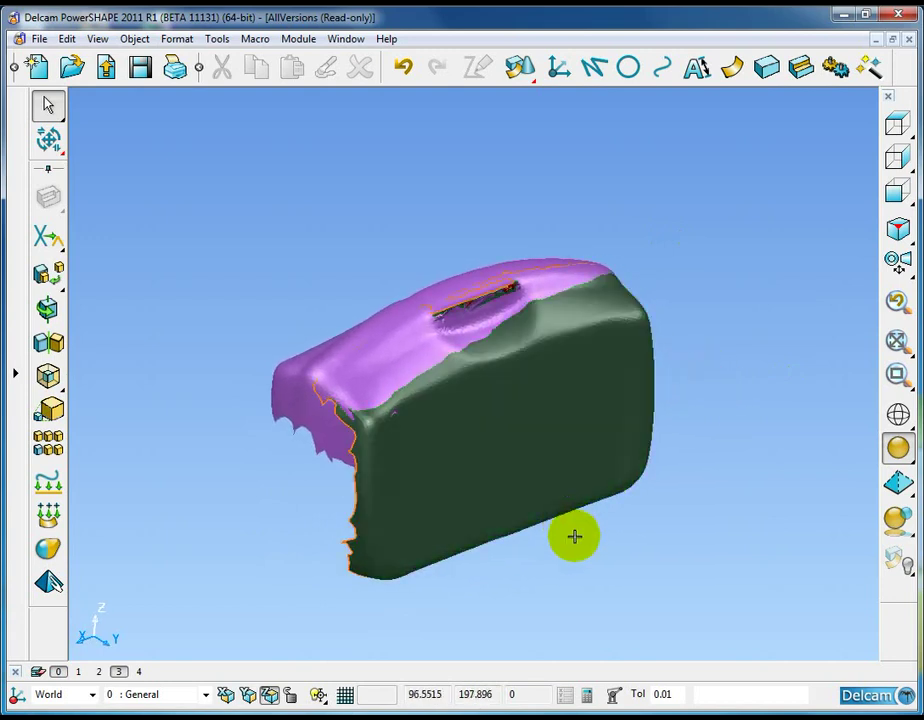
Hide level 3 and show level 4 with the jawbone mesh.
click(118, 672)
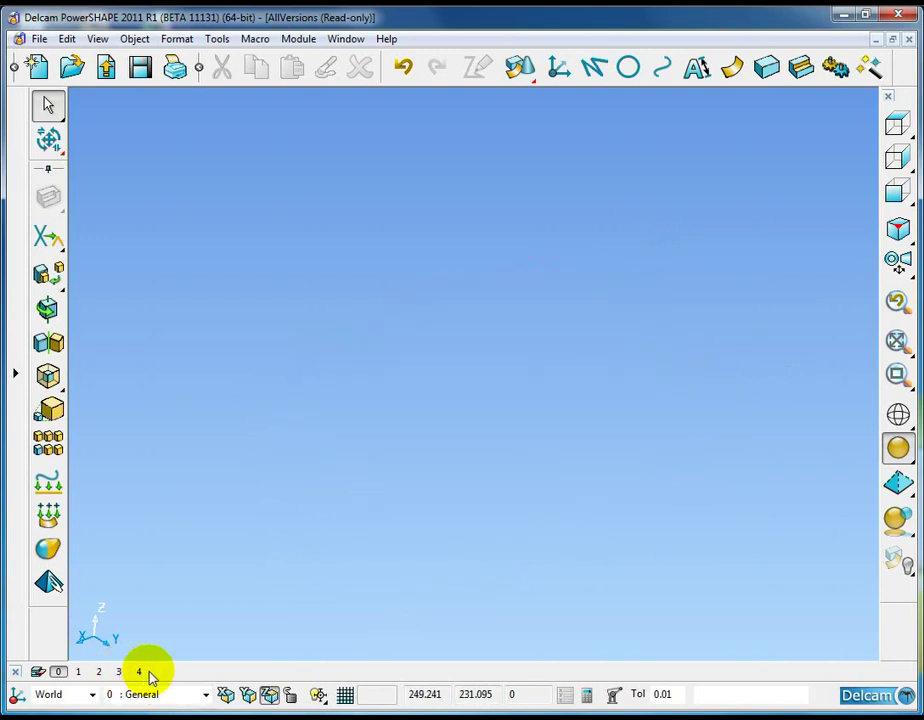
mouse_move(287, 598)
middle_down()
mouse_move(443, 493)
mouse_move(507, 468)
mouse_move(501, 481)
mouse_move(557, 524)
mouse_move(560, 515)
mouse_move(613, 526)
mouse_move(450, 501)
mouse_move(563, 355)
mouse_move(494, 379)
mouse_move(456, 372)
middle_up()
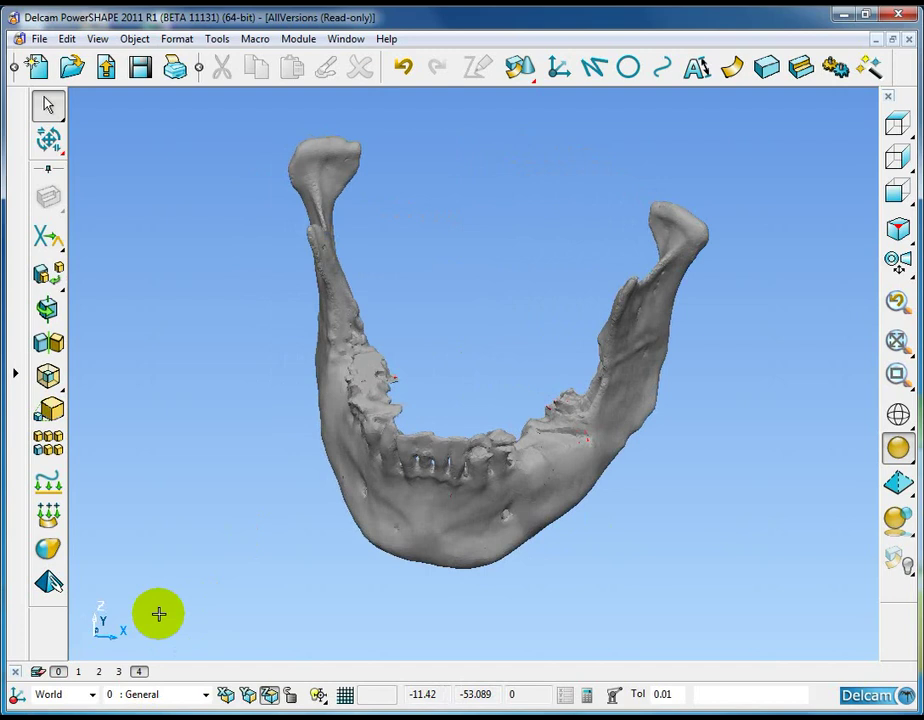
mouse_move(600, 538)
middle_down()
mouse_move(509, 520)
mouse_move(536, 510)
middle_up()
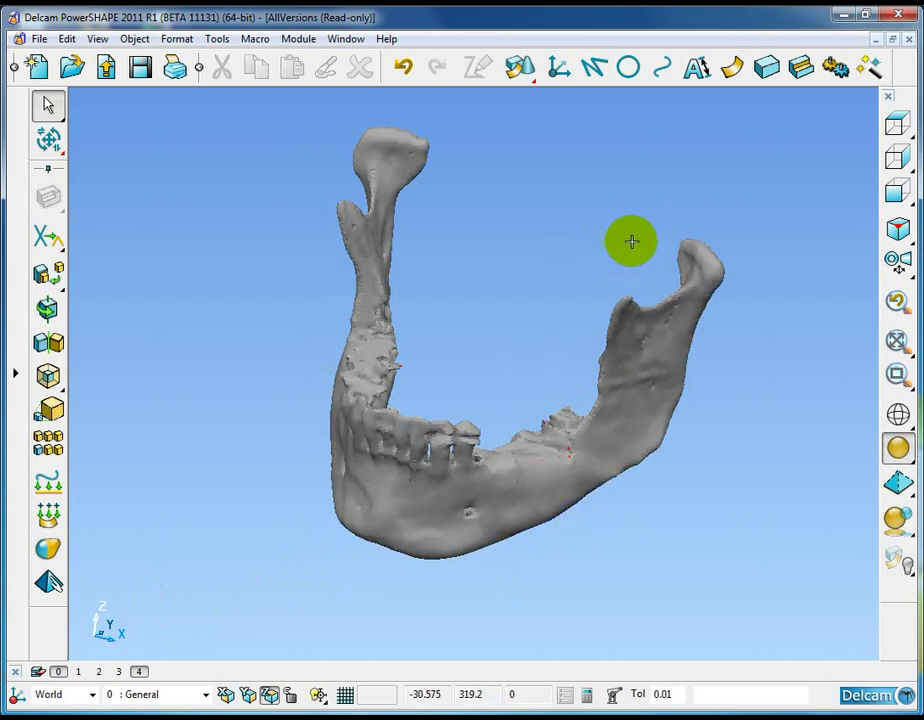
Start a curve snapped to the mesh triangles, using the Insert extra points option with a value of 3.
click(662, 67)
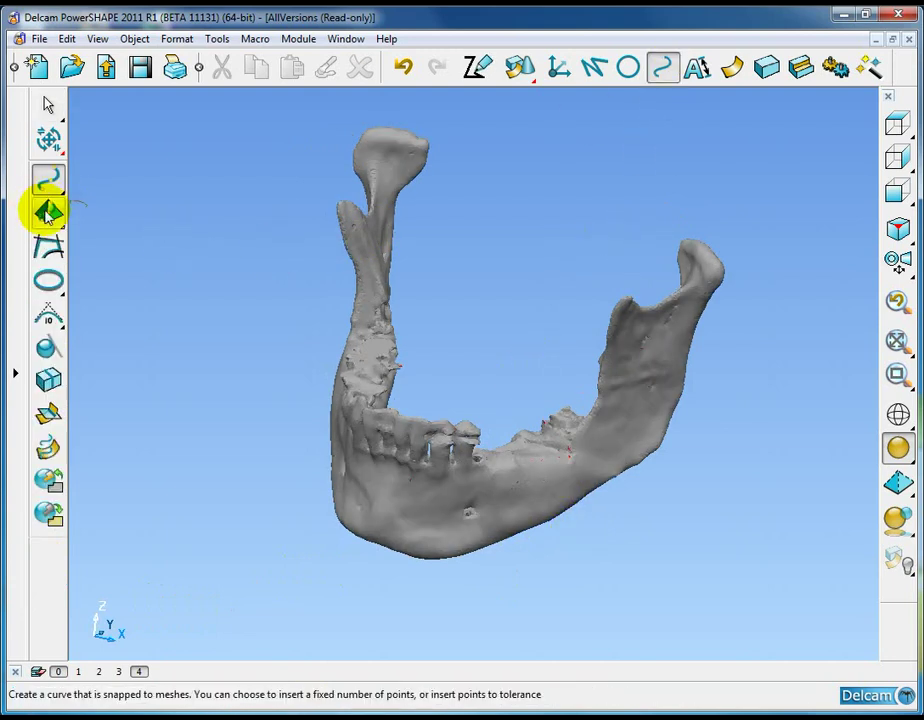
mouse_move(48, 213)
click(85, 213)
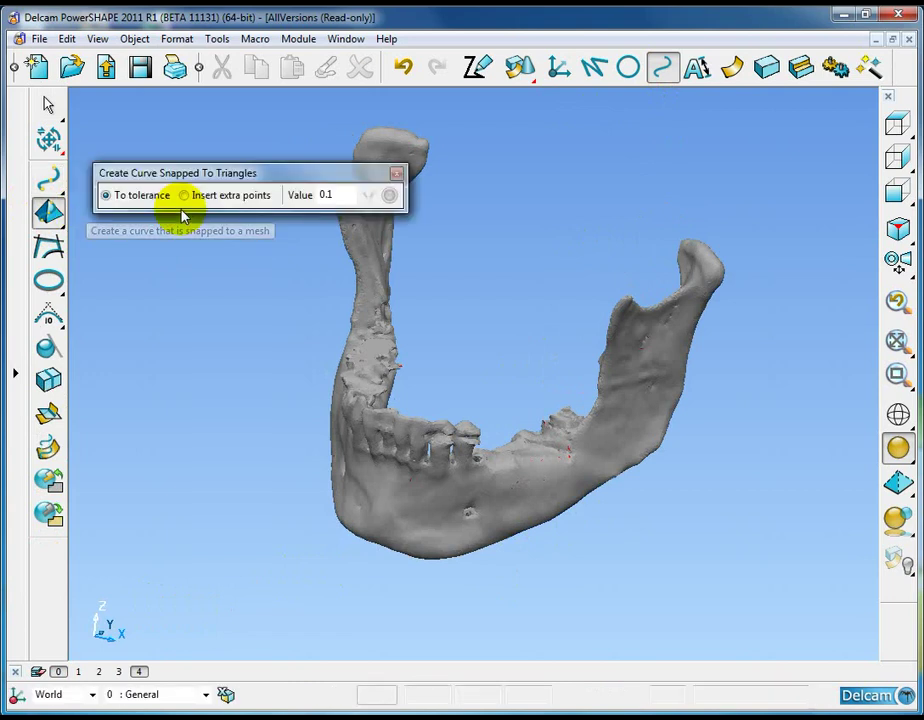
drag(222, 172, 212, 109)
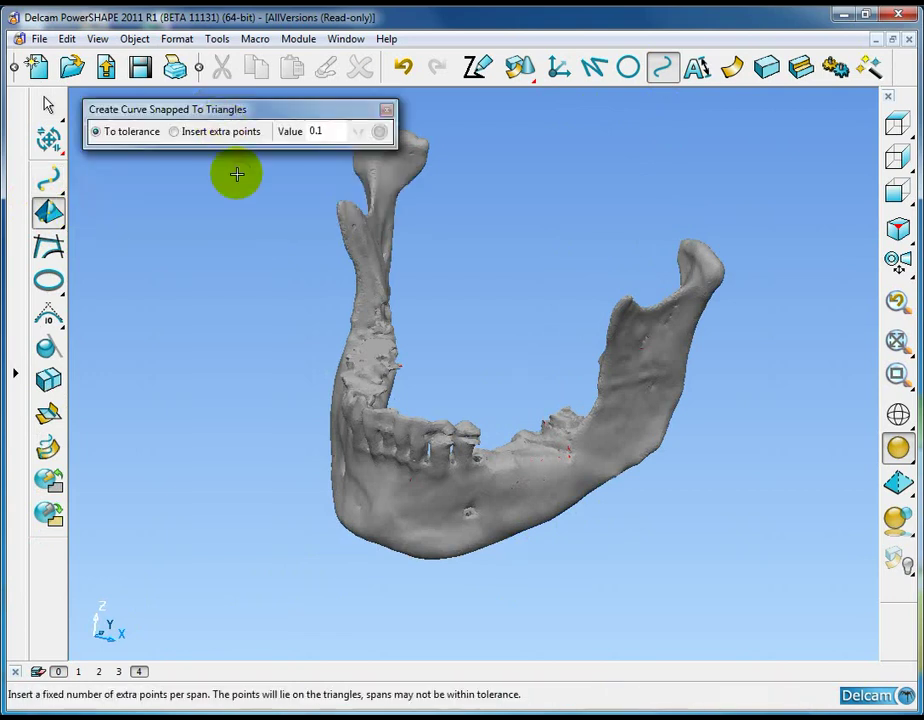
click(186, 133)
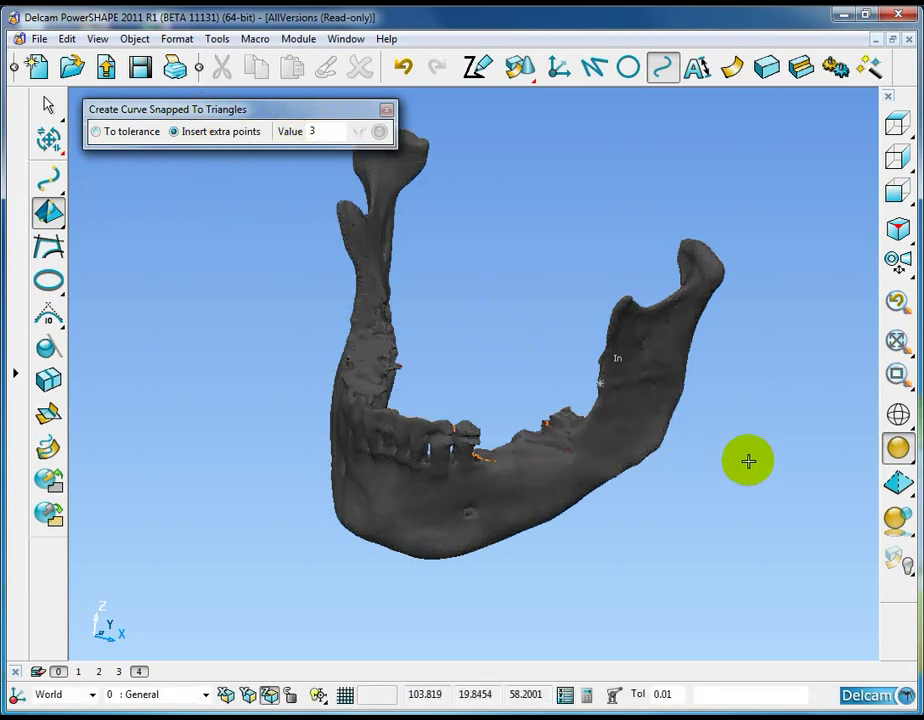
Trace the snapped curve from below the condyle down the jawbone's rear edge and along its lower edge, and save it.
middle_drag(747, 460, 573, 398)
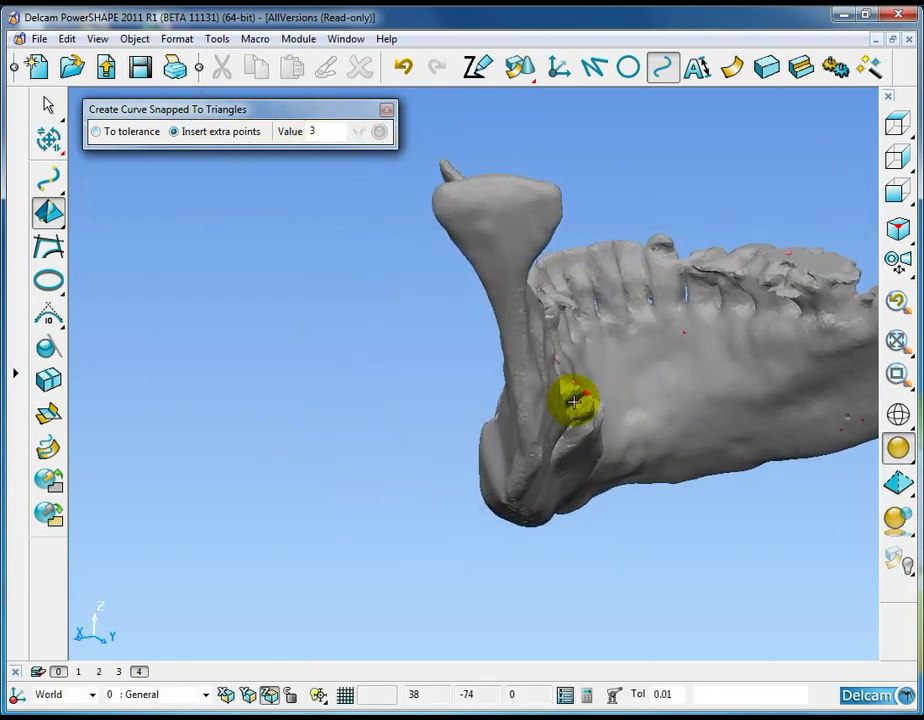
click(515, 265)
mouse_move(519, 414)
shift+middle_down()
mouse_move(519, 443)
mouse_move(516, 422)
shift+middle_up()
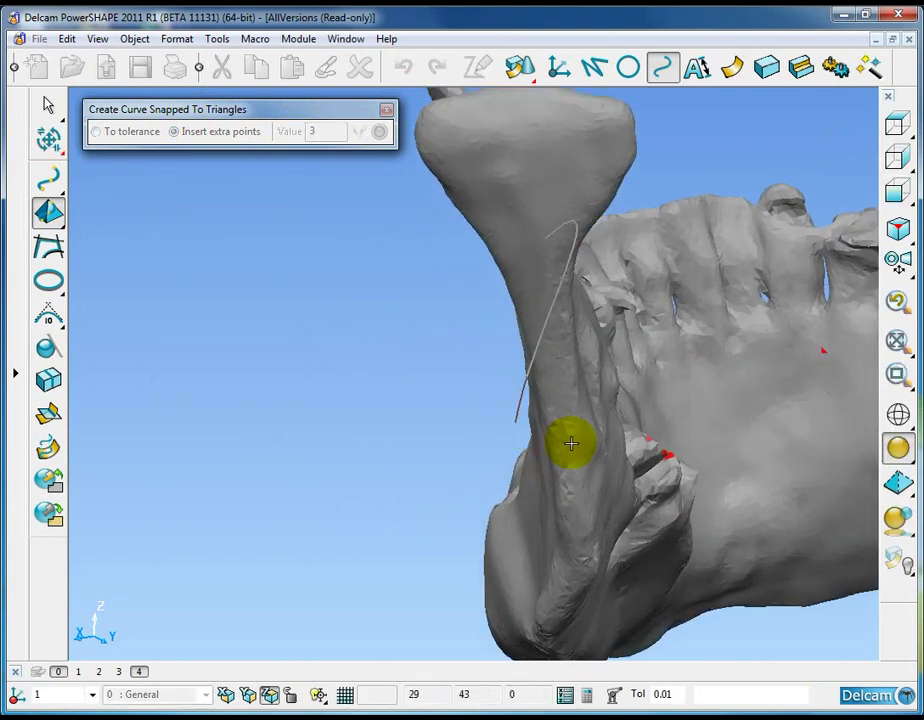
click(575, 446)
middle_drag(586, 522, 588, 423)
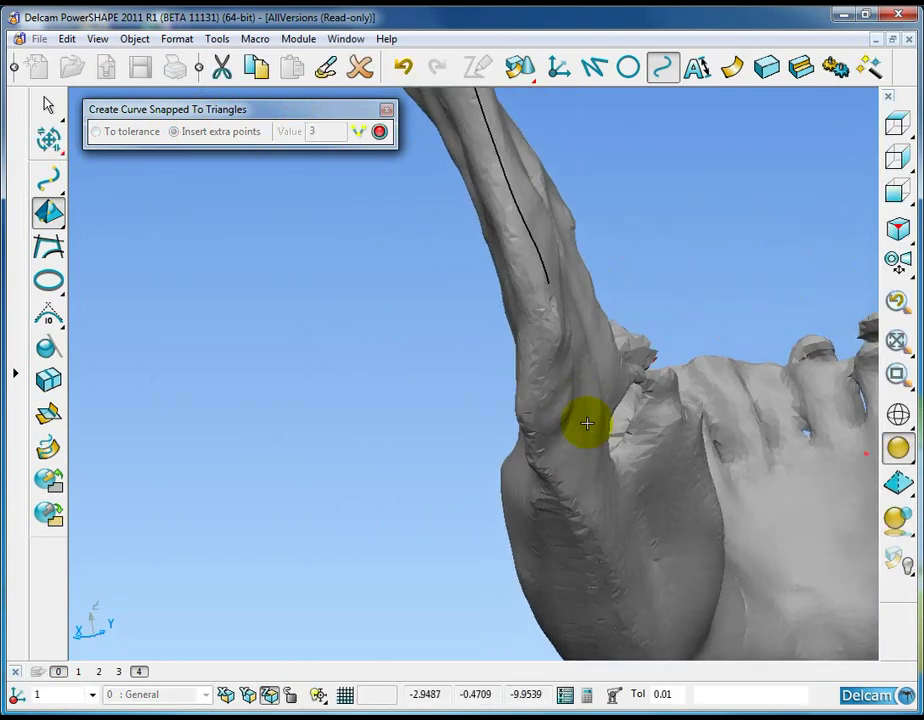
shift+middle_drag(568, 474, 530, 425)
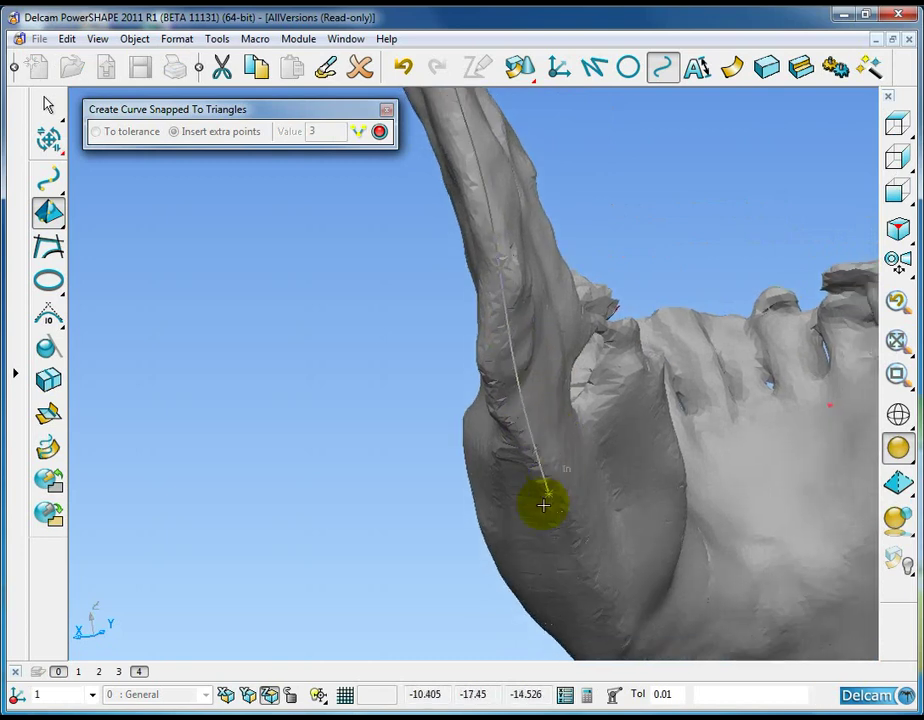
click(553, 504)
scroll(559, 518, down, 3)
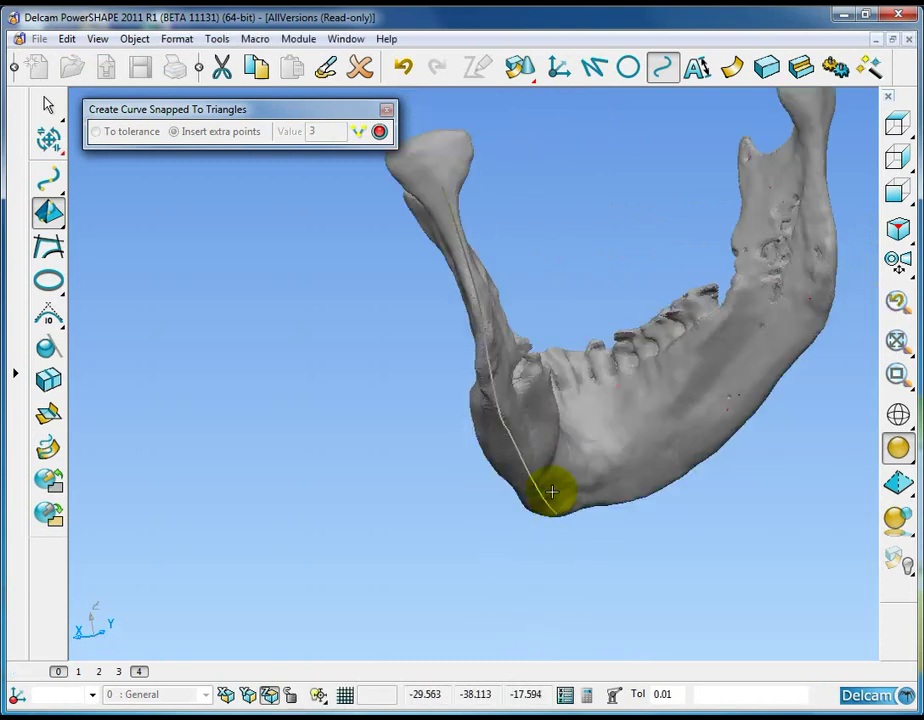
middle_drag(553, 493, 518, 383)
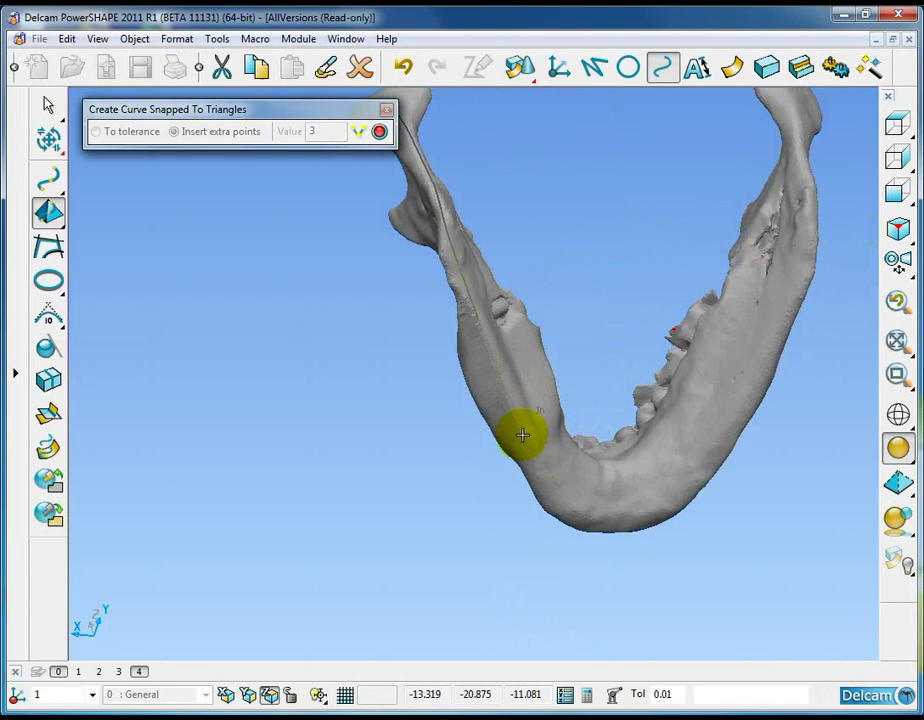
click(357, 131)
click(386, 109)
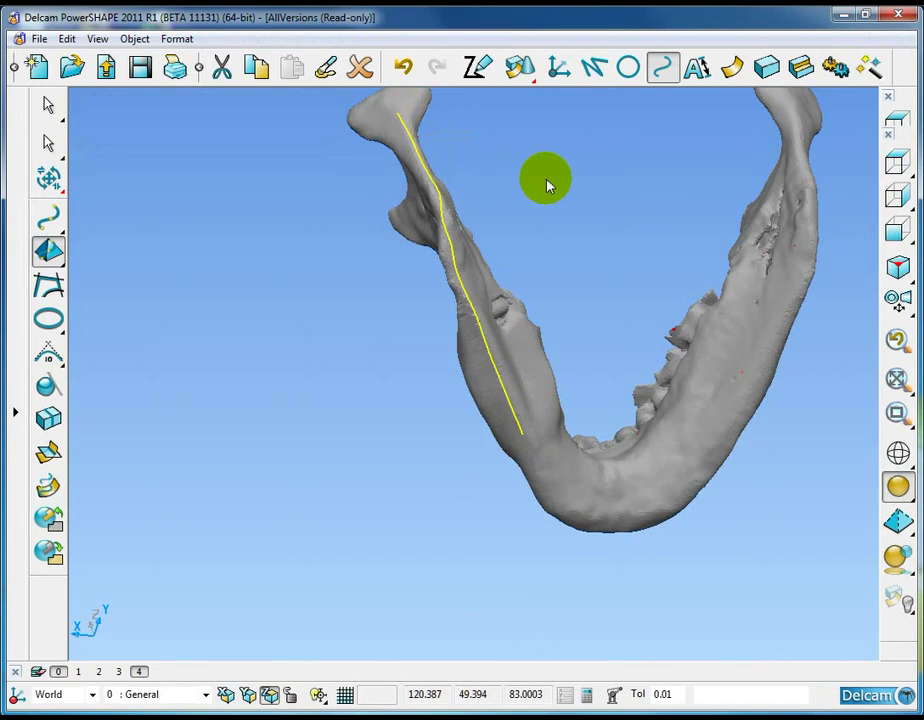
Select the jawbone mesh and start creating oblique sections through it.
middle_drag(522, 184, 615, 361)
shift+middle_drag(482, 293, 494, 311)
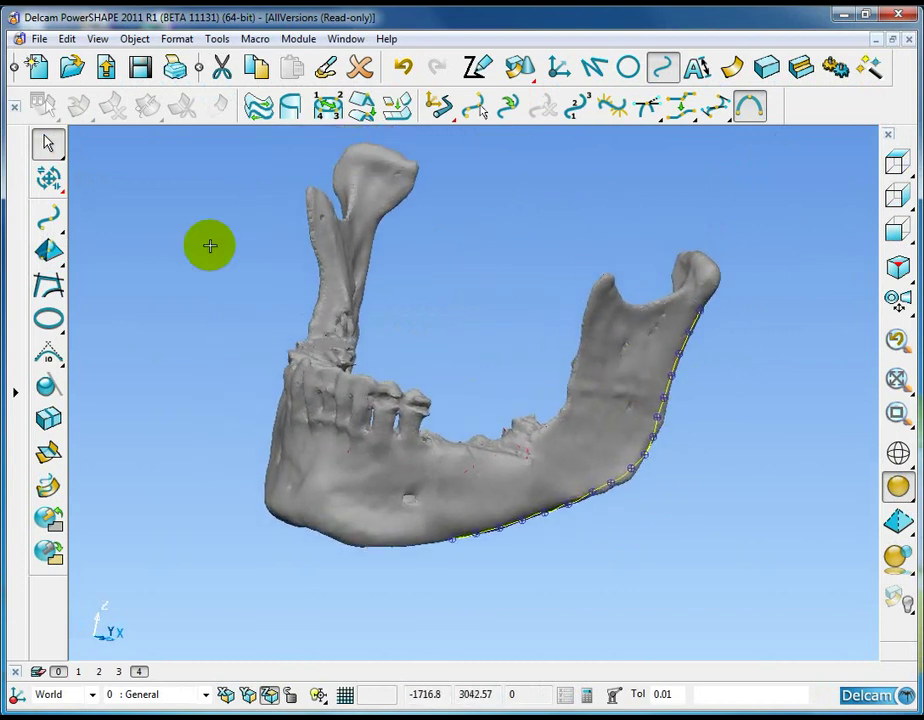
click(46, 141)
drag(185, 205, 396, 285)
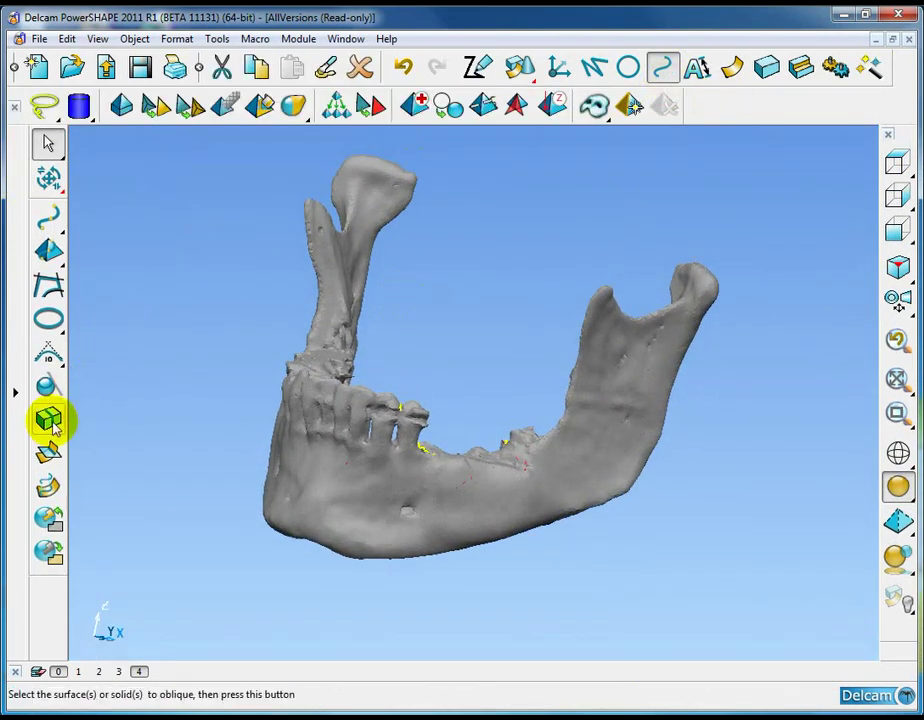
click(48, 419)
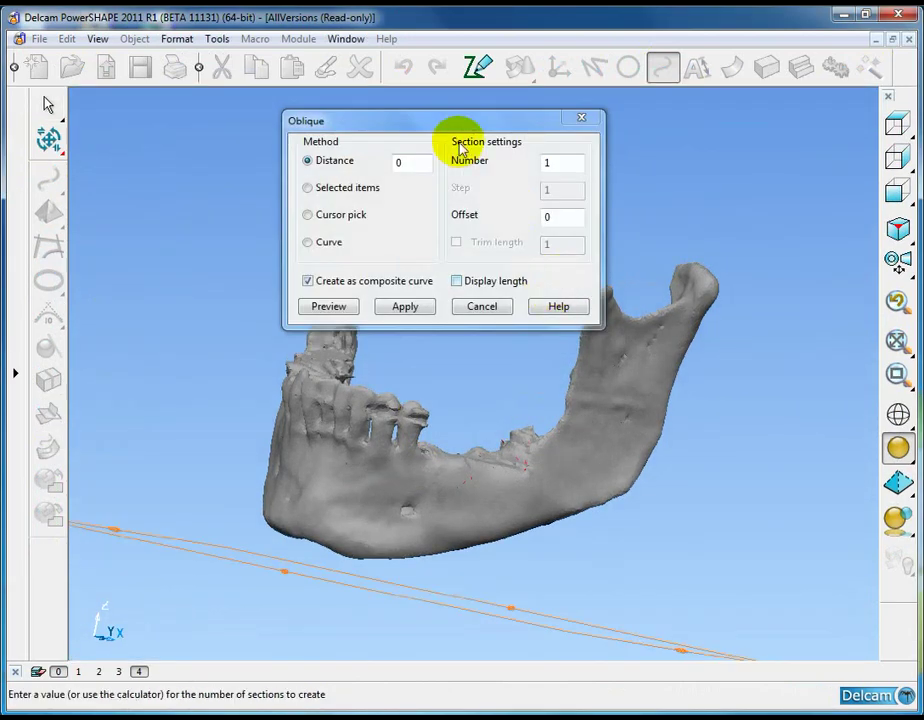
Base the oblique sections on the Curve method, using the curve traced along the jawbone's rear and lower edge.
drag(434, 120, 235, 105)
middle_drag(580, 260, 495, 334)
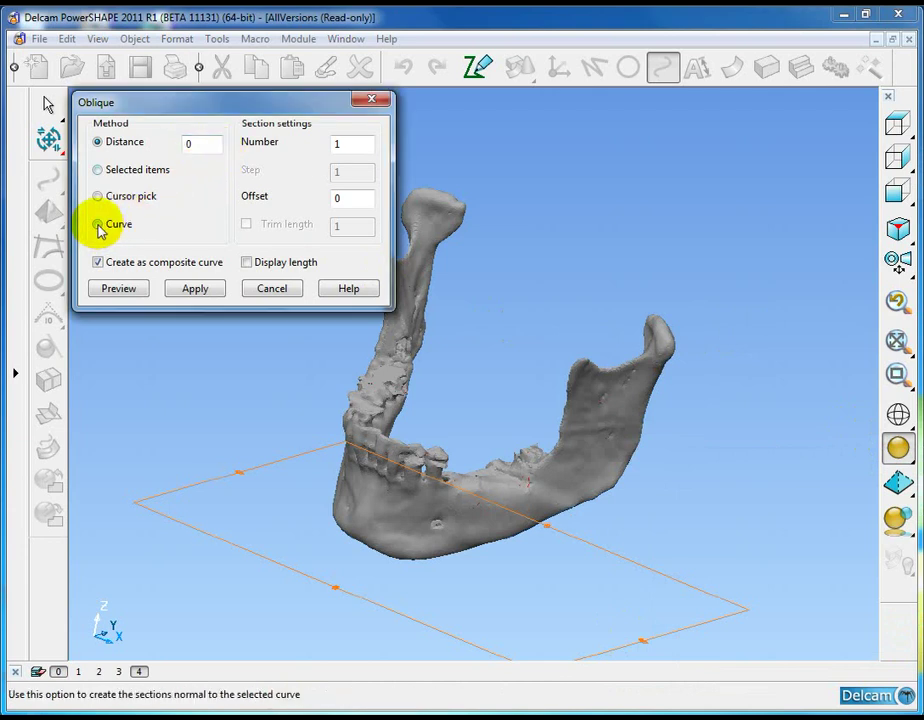
middle_drag(655, 436, 155, 402)
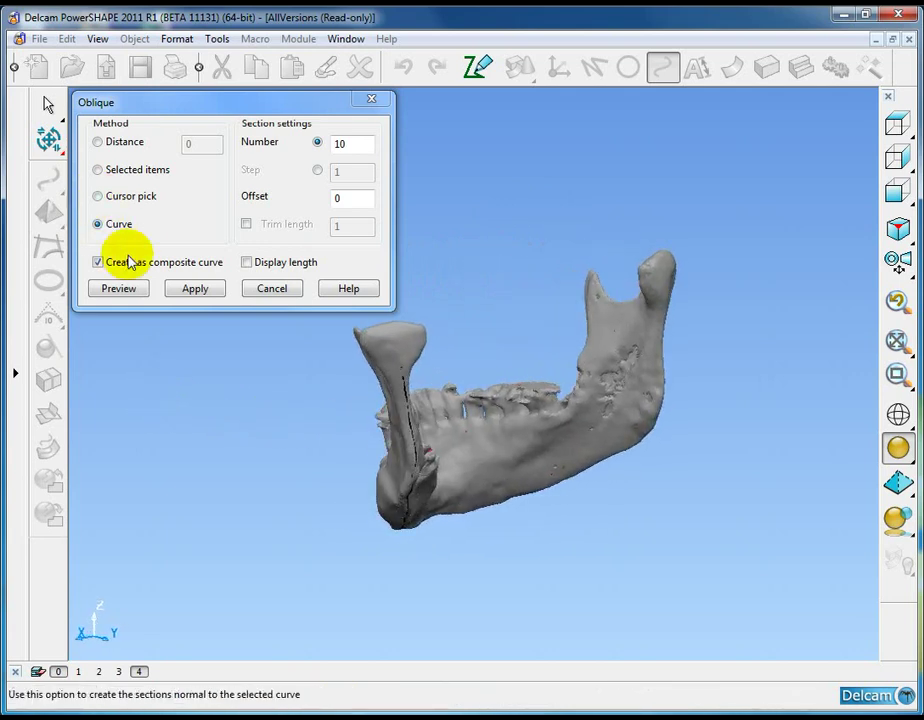
middle_drag(510, 452, 486, 430)
click(429, 416)
mouse_move(426, 466)
middle_down()
mouse_move(450, 458)
mouse_move(406, 439)
mouse_move(491, 345)
middle_up()
Create 6 oblique sections along the picked curve as composite curves, close the section settings and clear the selection.
double_click(347, 143)
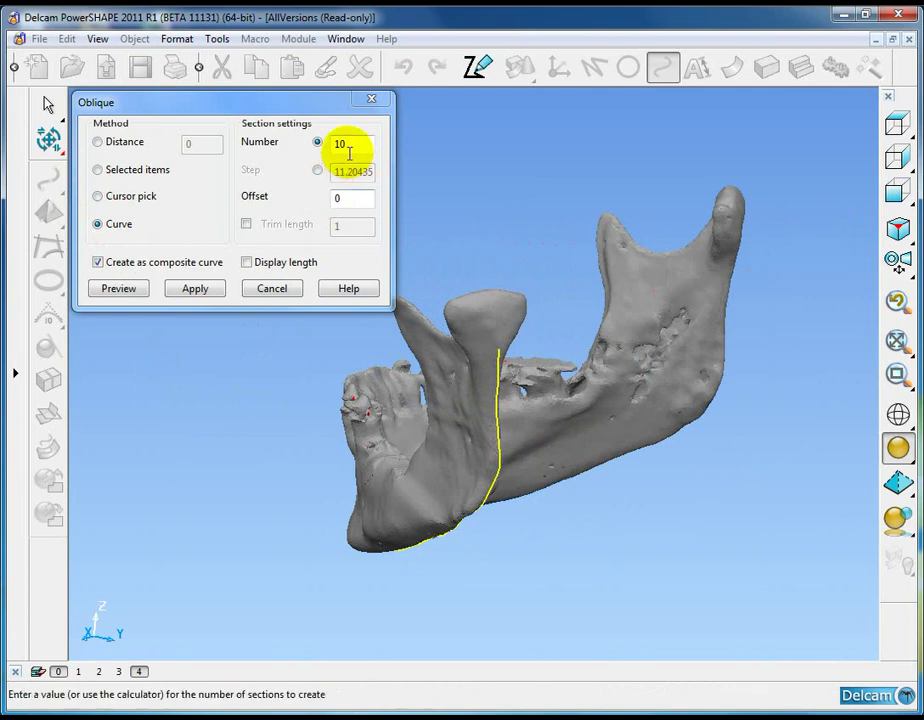
text(6)
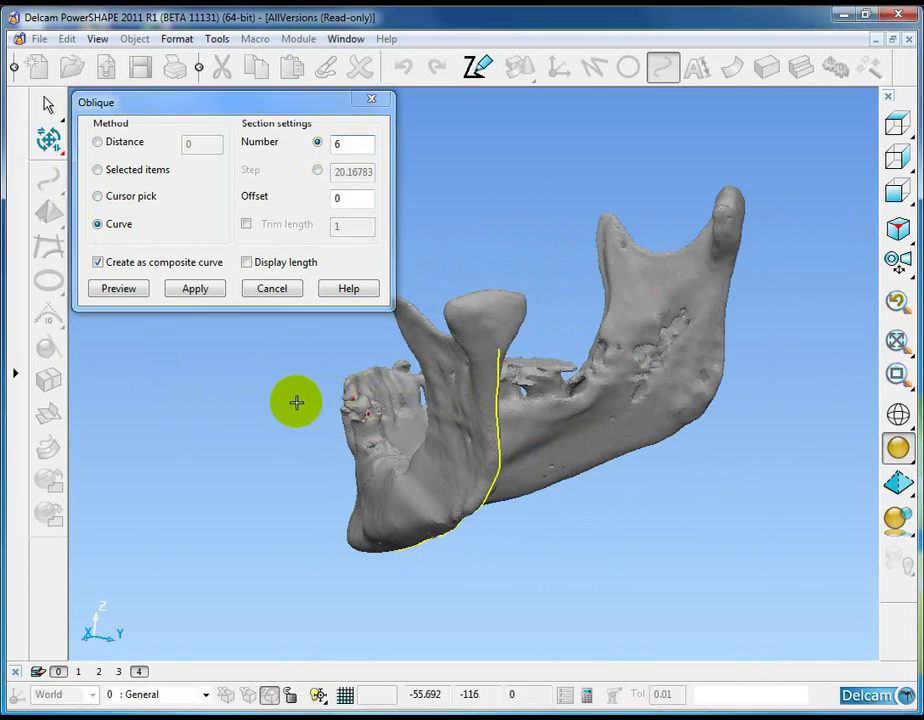
mouse_move(295, 402)
middle_down()
mouse_move(558, 432)
mouse_move(371, 489)
mouse_move(466, 503)
mouse_move(518, 487)
mouse_move(515, 461)
middle_up()
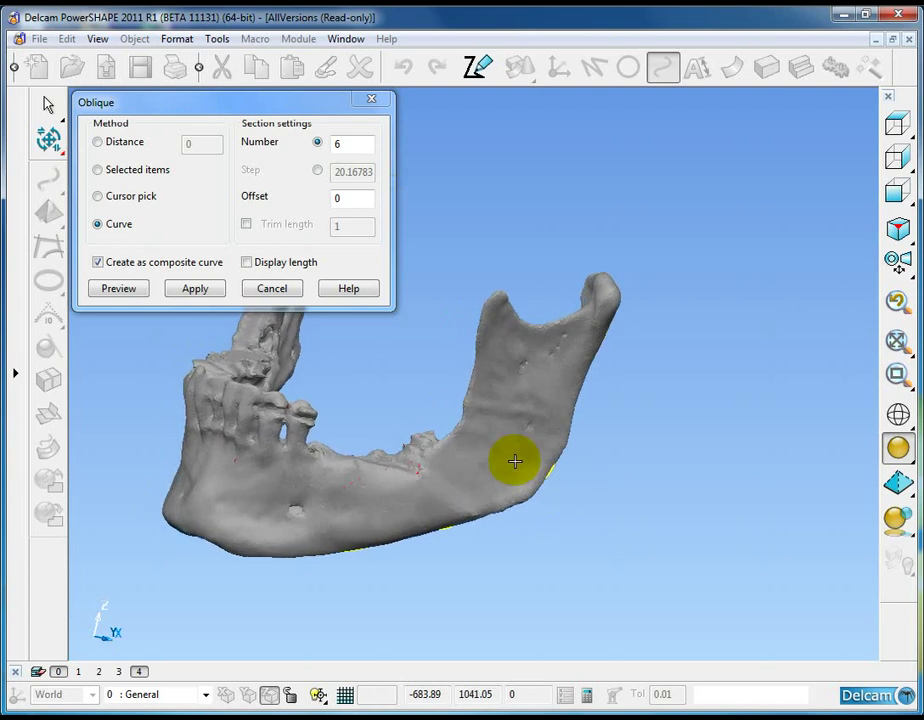
click(195, 288)
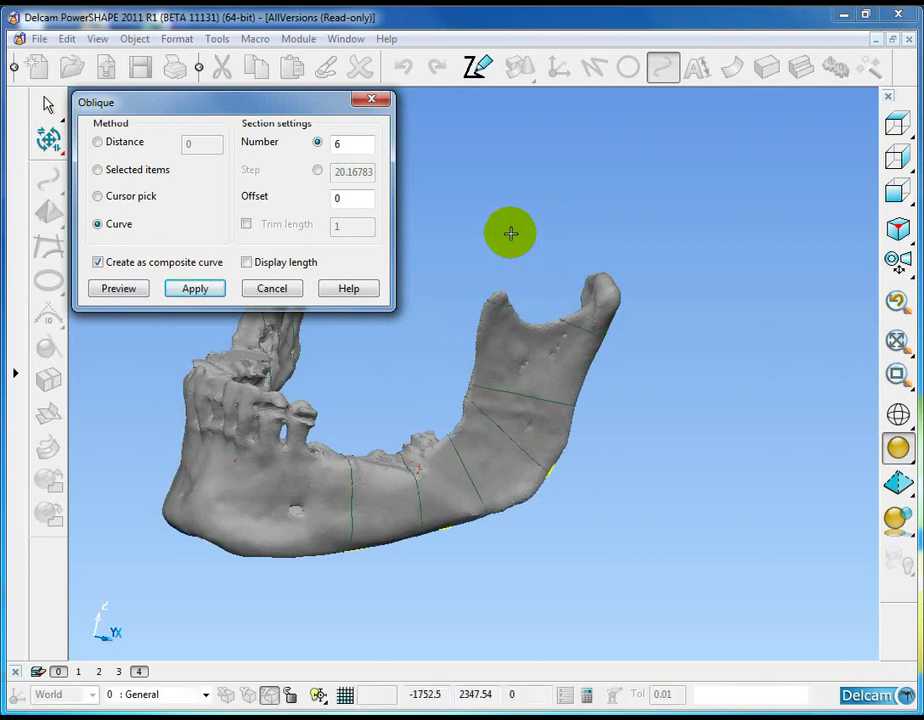
click(272, 288)
middle_drag(281, 287, 456, 268)
click(690, 450)
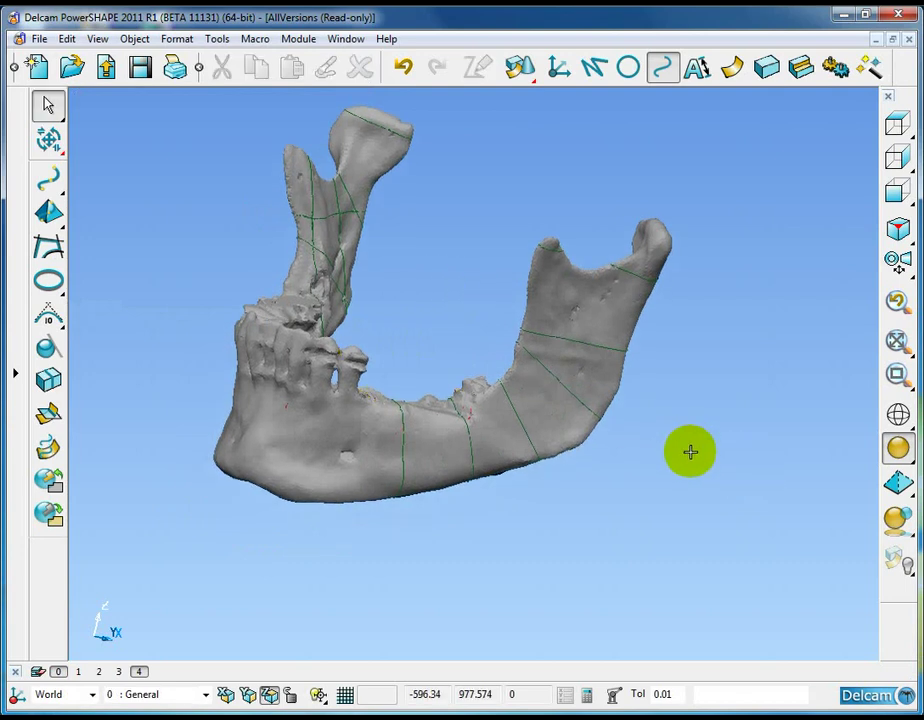
Select all wireframes in the model to highlight the section curves on the jawbone.
scroll(685, 448, up, 1)
click(45, 106)
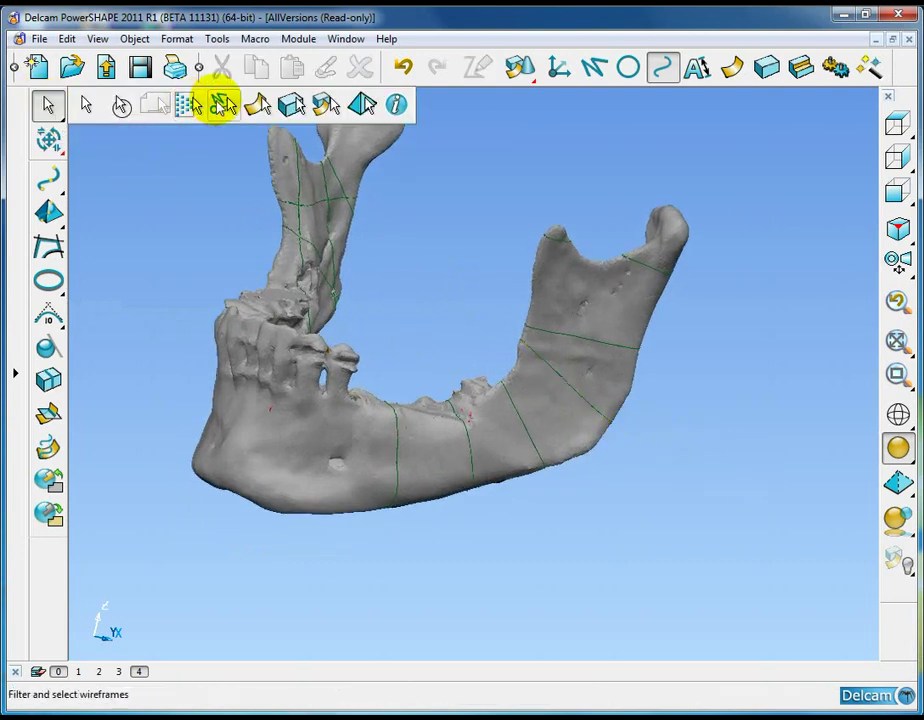
click(221, 103)
middle_drag(468, 315, 616, 440)
middle_drag(594, 440, 716, 569)
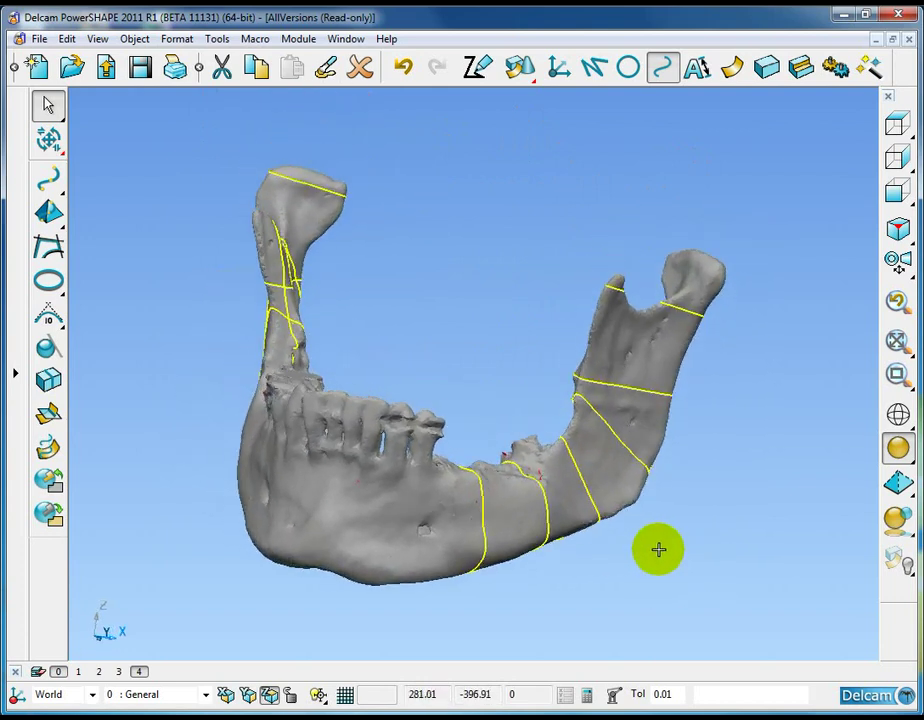